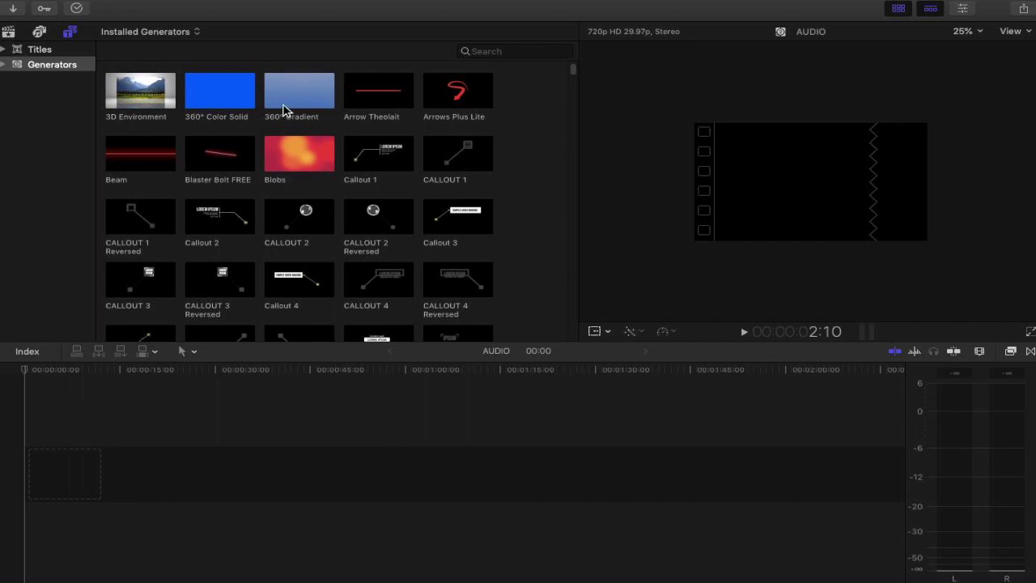
Step: Find the generators matching "MAST", add Master Bar Template at the start of the timeline and show its parameters
{"action": "left_click", "coordinate": [498, 50]}
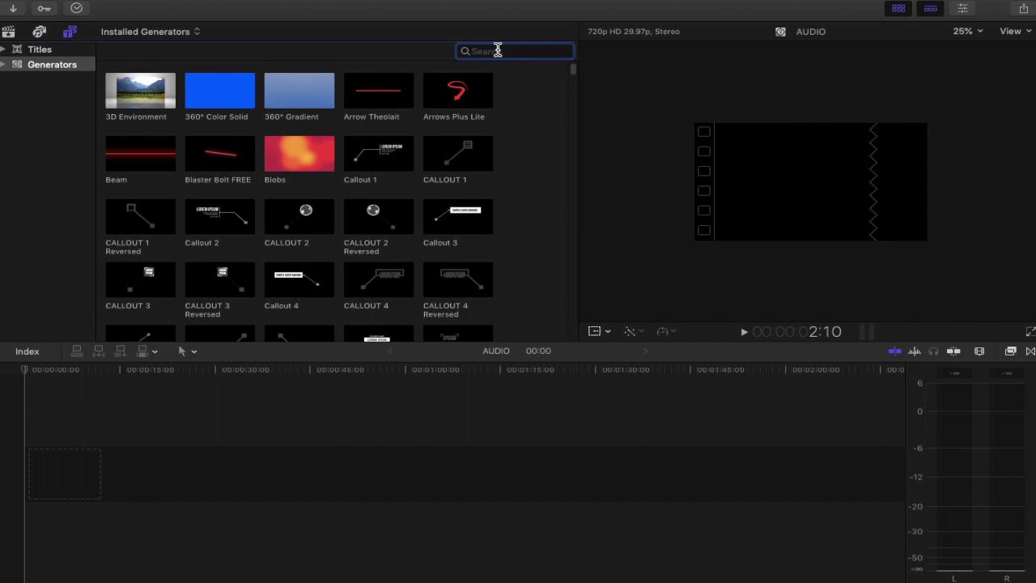
{"action": "type", "text": "MAST"}
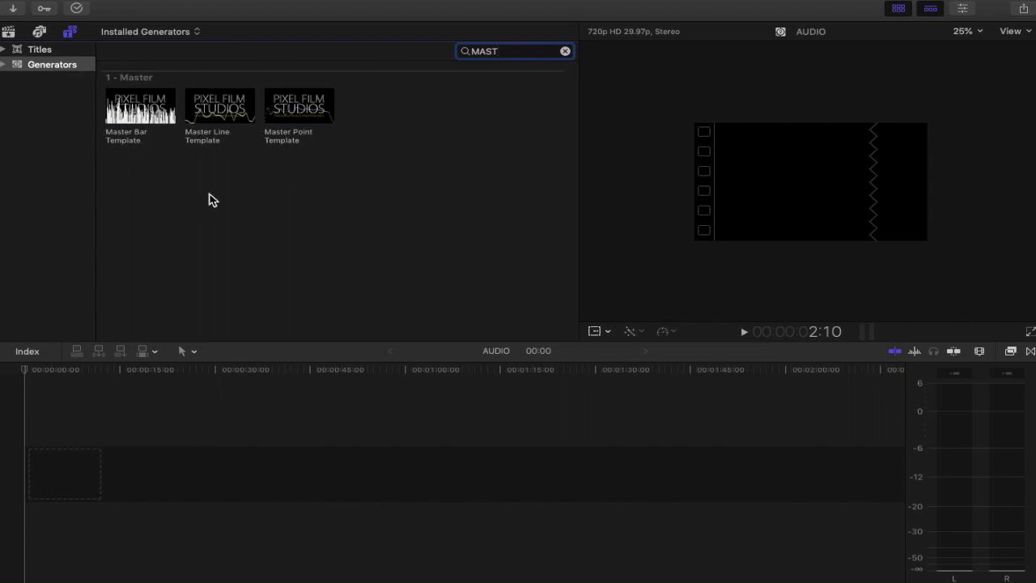
{"action": "left_click", "coordinate": [140, 111]}
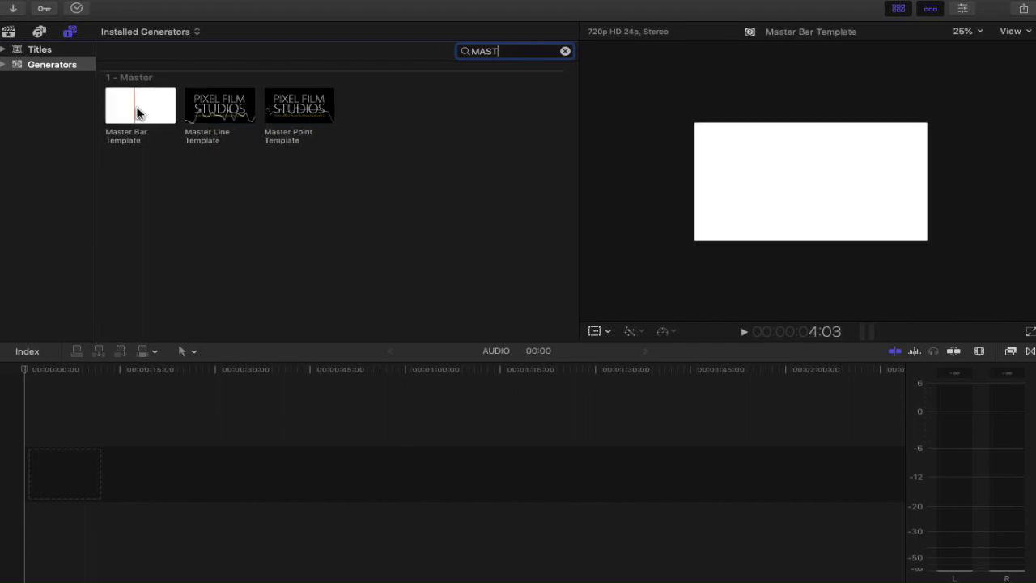
{"action": "left_click_drag", "start_coordinate": [139, 111], "coordinate": [73, 453]}
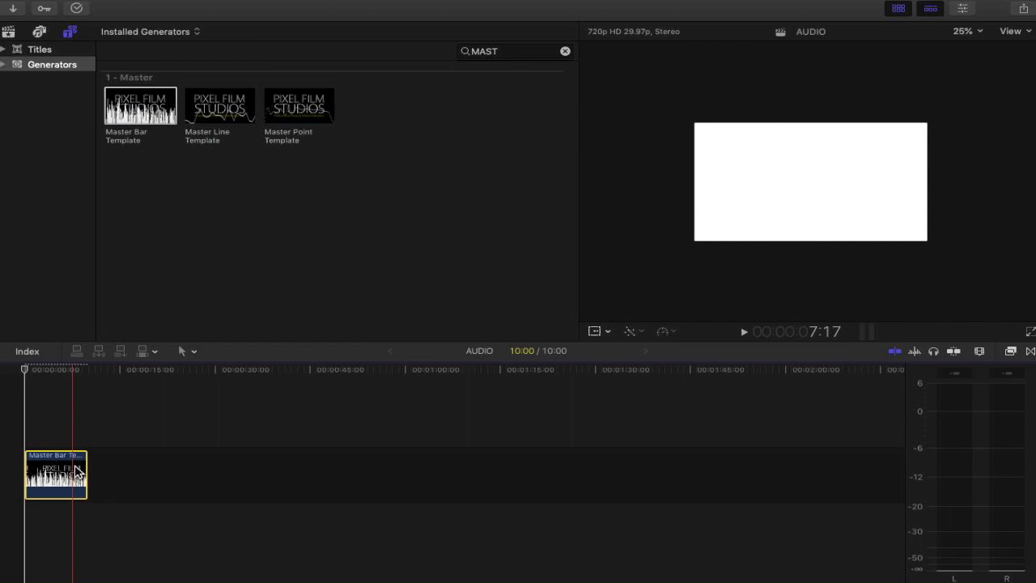
{"action": "mouse_move", "coordinate": [961, 1]}
{"action": "left_click", "coordinate": [965, 26]}
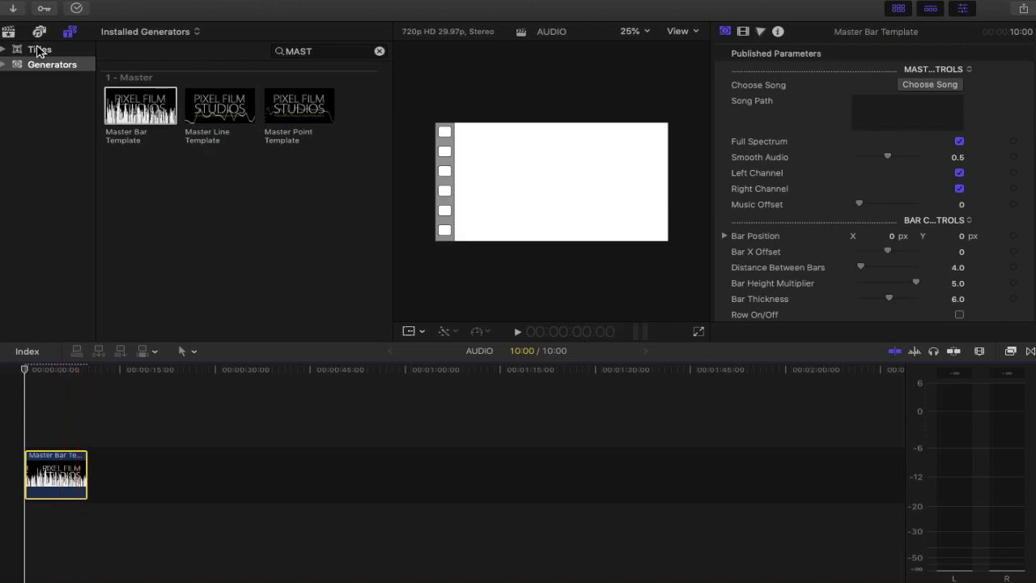
Step: Import sparkler-1941779.jpg and Thunder.mp3 from the AUDIO VIS folder into the 10-08-2019 event
{"action": "key", "text": "super+i"}
{"action": "left_click", "coordinate": [235, 429]}
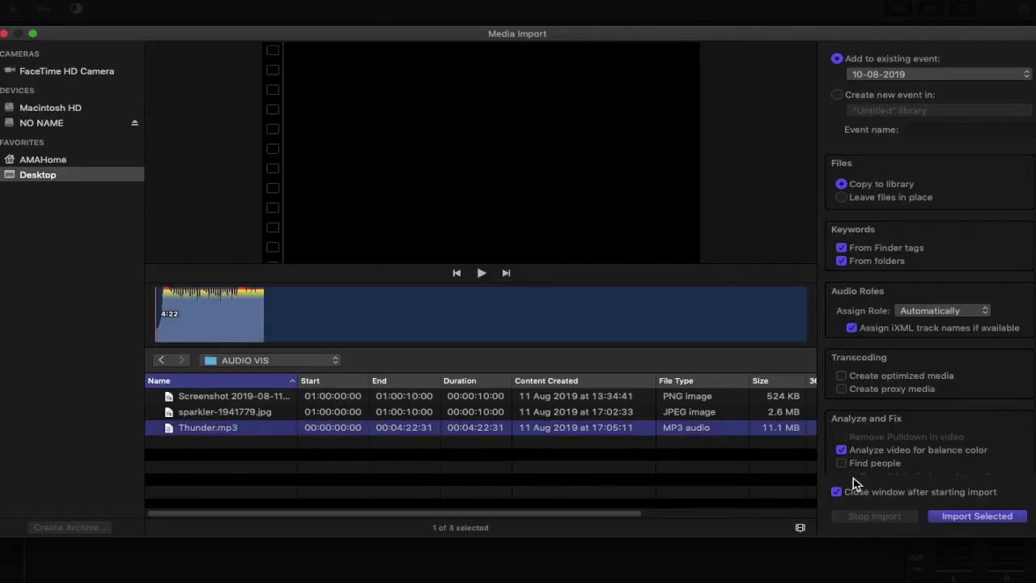
{"action": "left_click", "coordinate": [252, 415]}
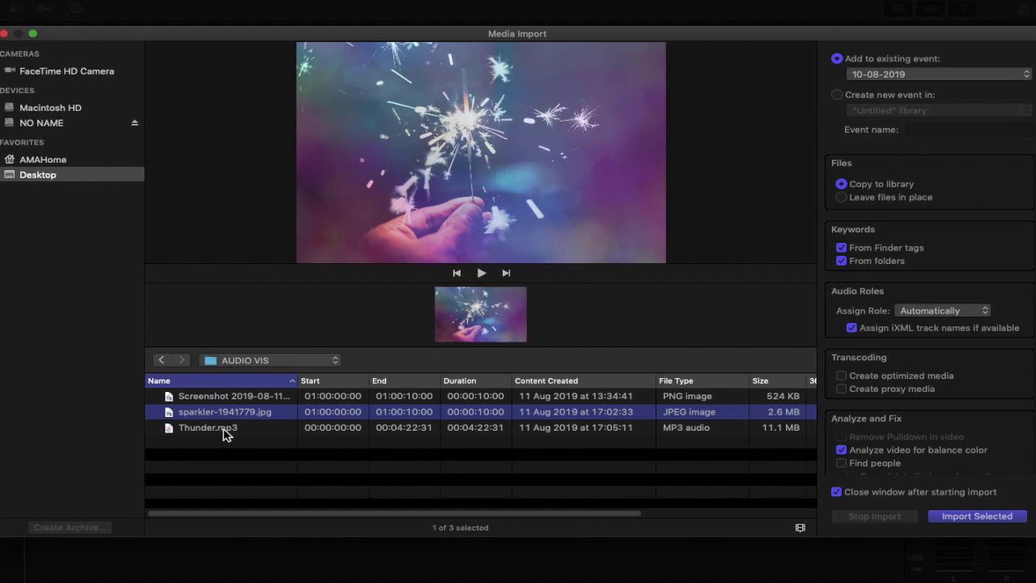
{"action": "left_click", "coordinate": [225, 434], "text": "super"}
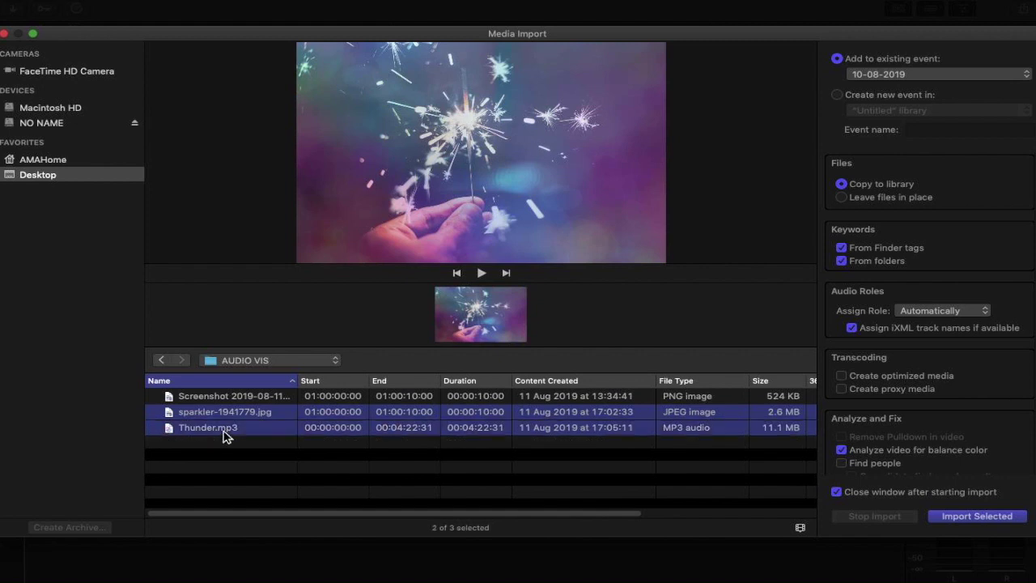
{"action": "left_click", "coordinate": [968, 516]}
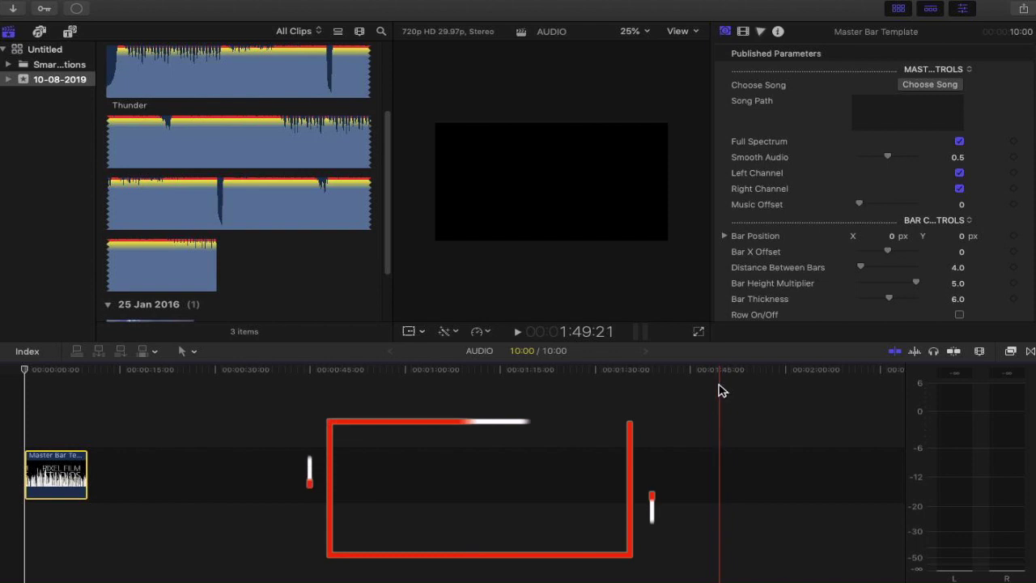
Step: Place the whole Thunder audio clip beneath the Master Bar Template at the start of the timeline
{"action": "scroll", "coordinate": [300, 289], "scroll_direction": "down", "scroll_amount": 3}
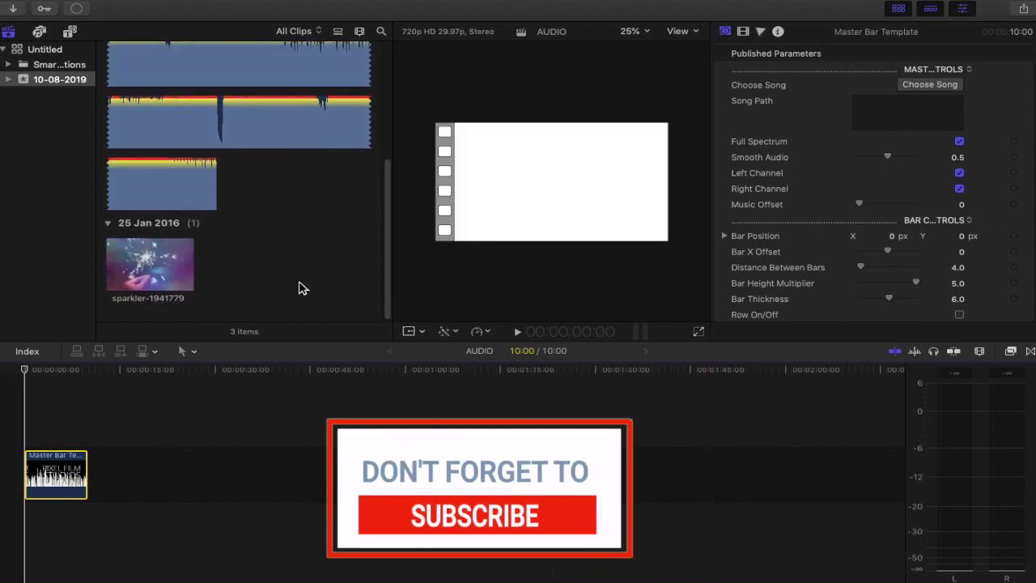
{"action": "left_click", "coordinate": [163, 191]}
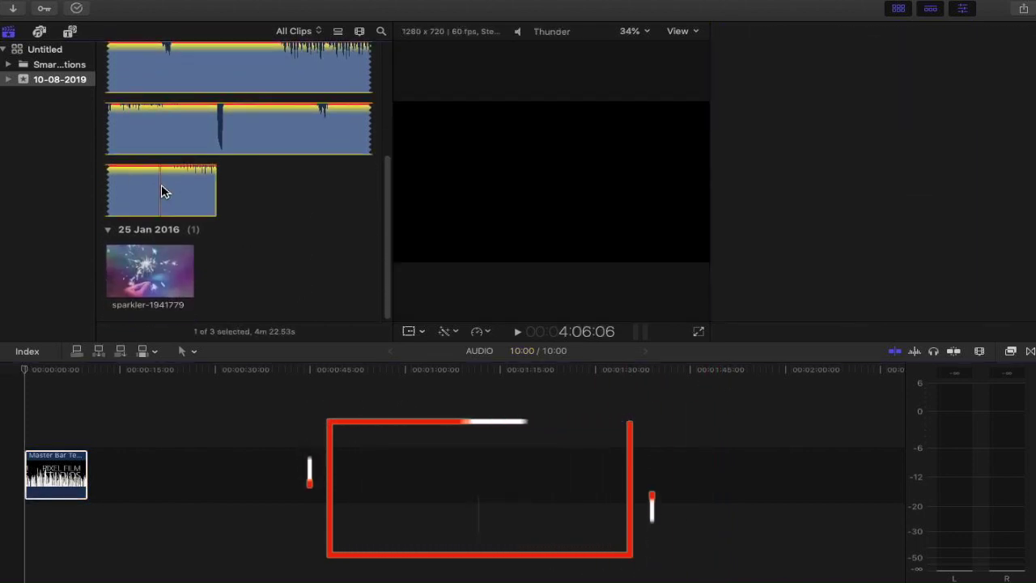
{"action": "left_click_drag", "start_coordinate": [161, 192], "coordinate": [13, 542]}
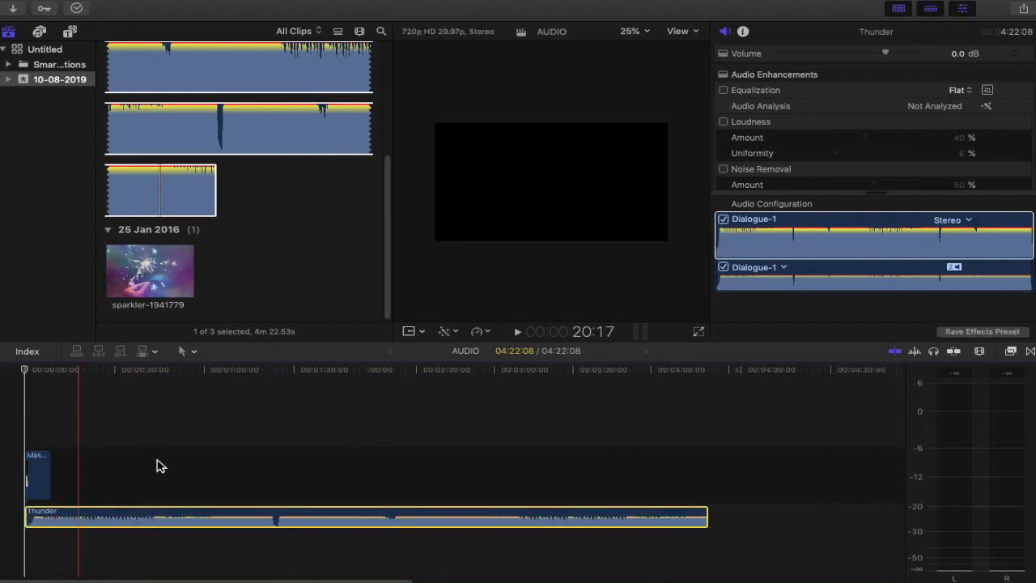
Step: Extend the Master Bar Template clip to end exactly with the Thunder audio and play back the ending
{"action": "key", "text": "shift+z"}
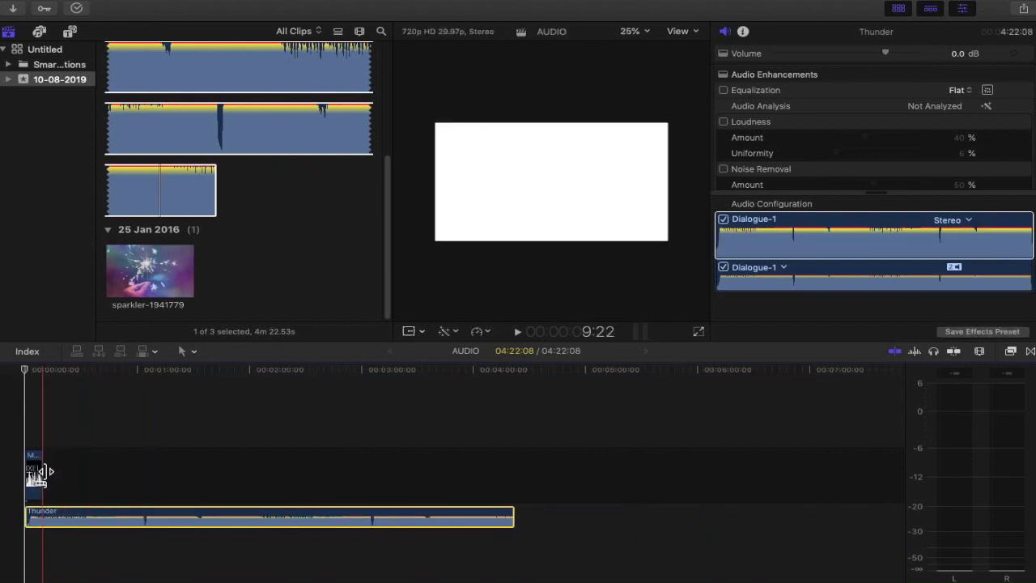
{"action": "left_click_drag", "start_coordinate": [41, 473], "coordinate": [512, 455]}
{"action": "key", "text": "super+equal"}
{"action": "key", "text": "super+equal"}
{"action": "key", "text": "super+equal"}
{"action": "key", "text": "super+equal"}
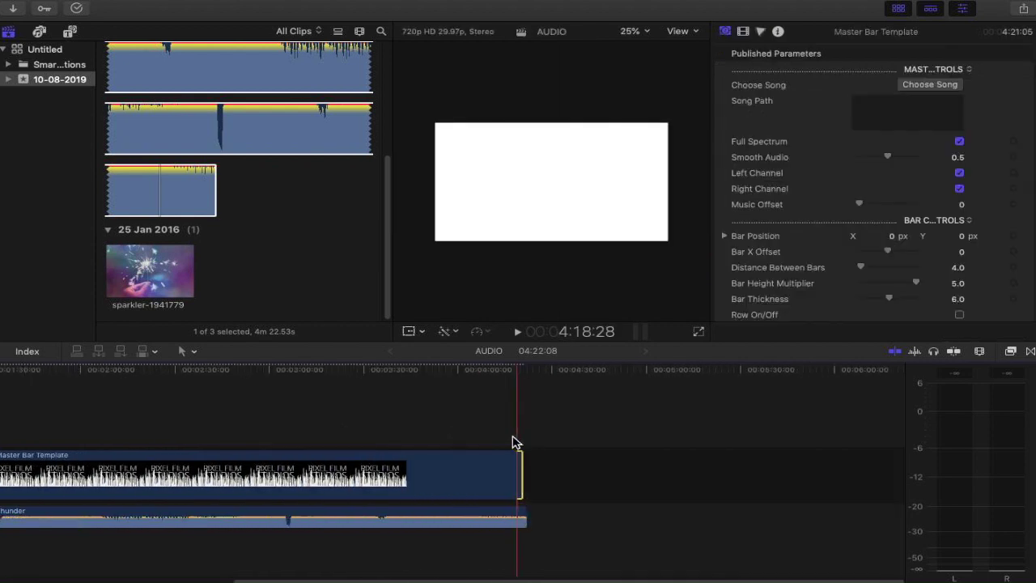
{"action": "key", "text": "super+equal"}
{"action": "left_click", "coordinate": [705, 481]}
{"action": "key", "text": "Left"}
{"action": "key", "text": "Left"}
{"action": "key", "text": "Left"}
{"action": "key", "text": "Left"}
{"action": "key", "text": "Left"}
{"action": "left_click_drag", "start_coordinate": [697, 478], "coordinate": [768, 479]}
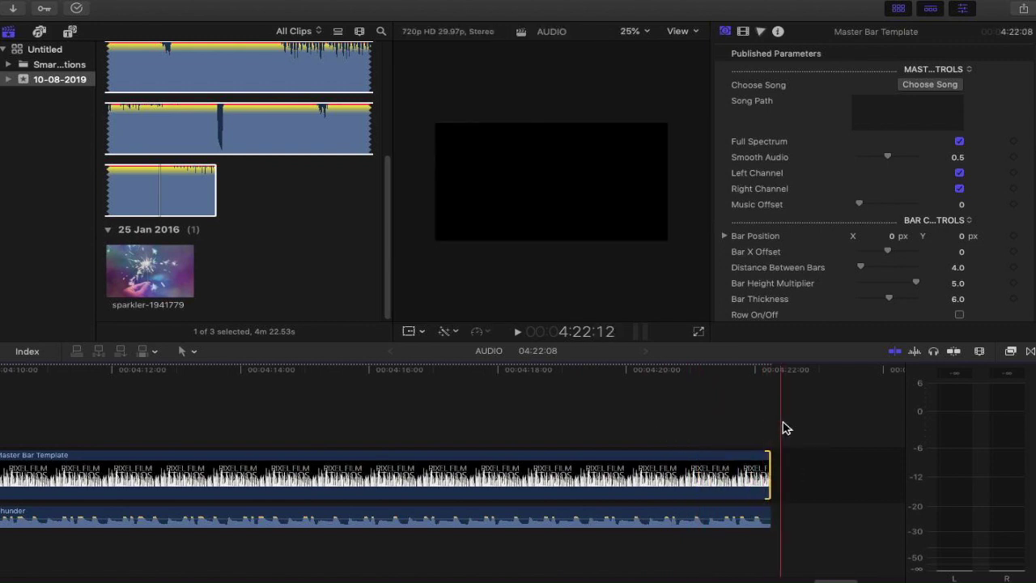
{"action": "left_click", "coordinate": [759, 394]}
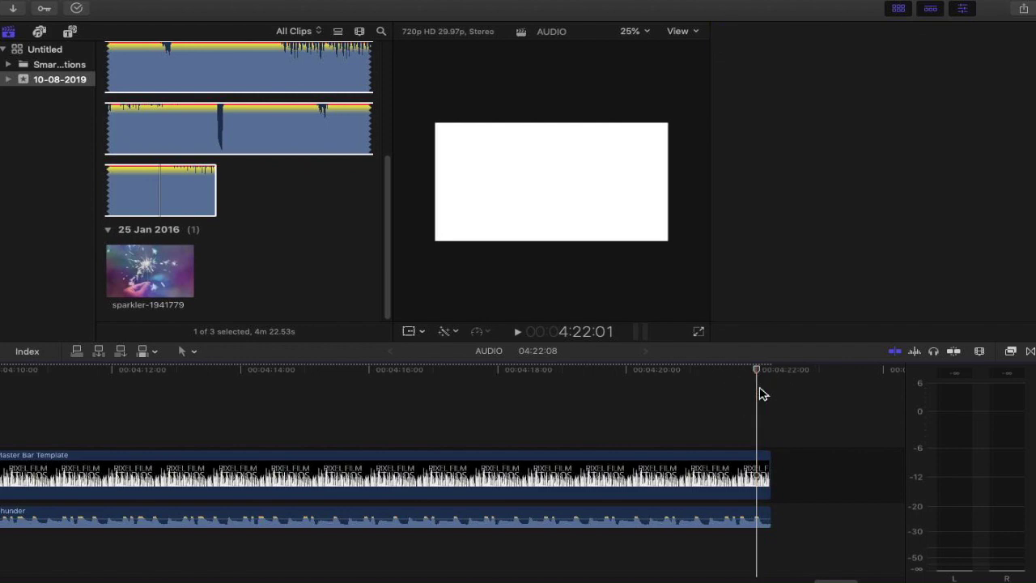
{"action": "key", "text": "space"}
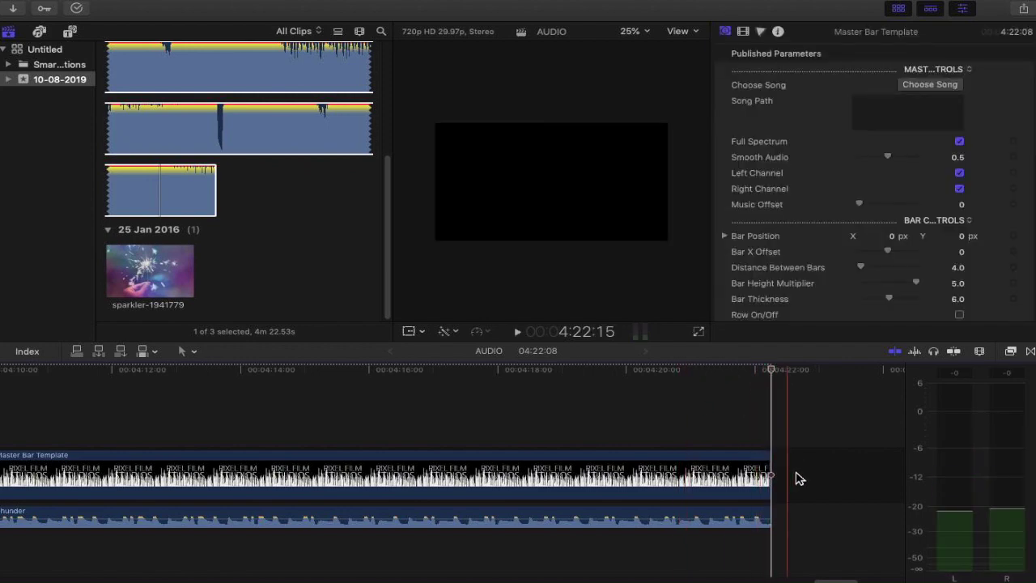
Step: Select the Master Bar Template clip on the timeline and open its song chooser
{"action": "key", "text": "super+minus"}
{"action": "key", "text": "super+minus"}
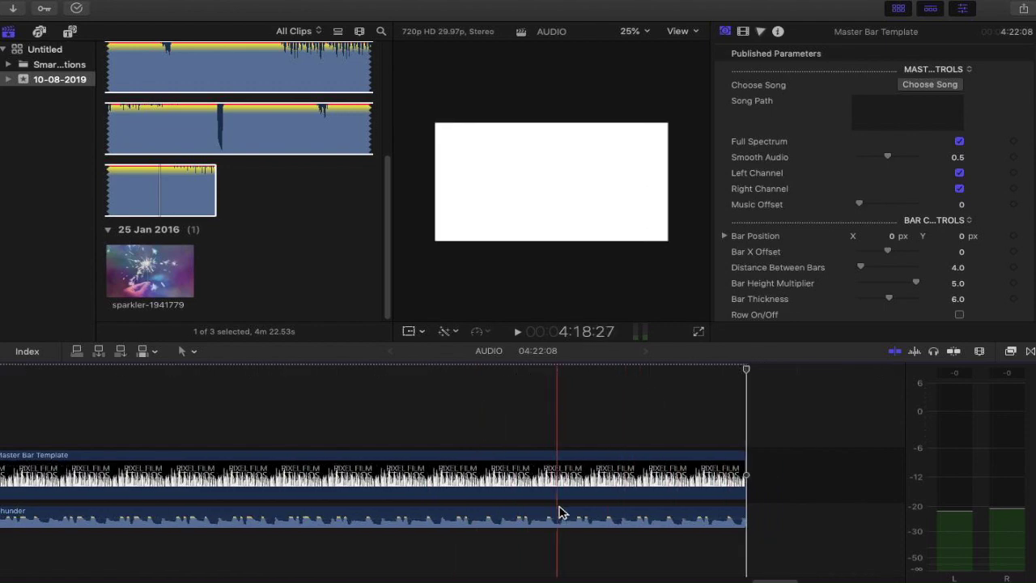
{"action": "key", "text": "super+minus"}
{"action": "key", "text": "super+minus"}
{"action": "key", "text": "super+minus"}
{"action": "key", "text": "super+minus"}
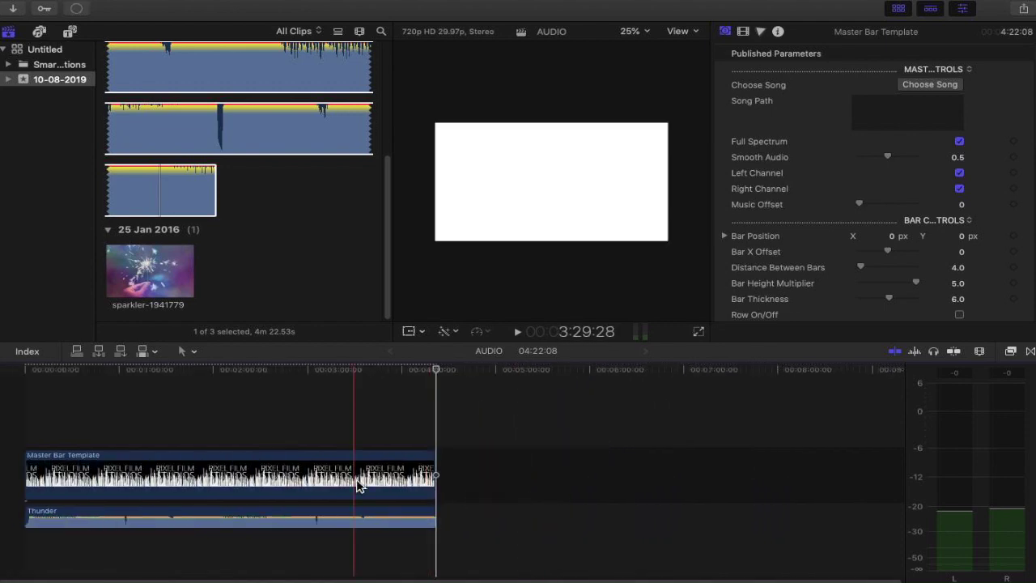
{"action": "left_click", "coordinate": [175, 477]}
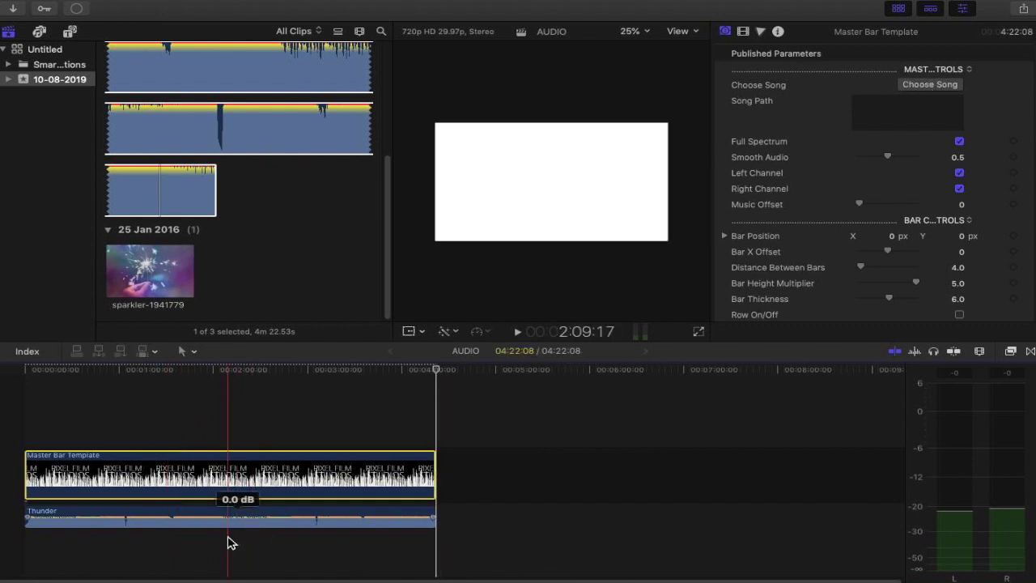
{"action": "left_click", "coordinate": [921, 89]}
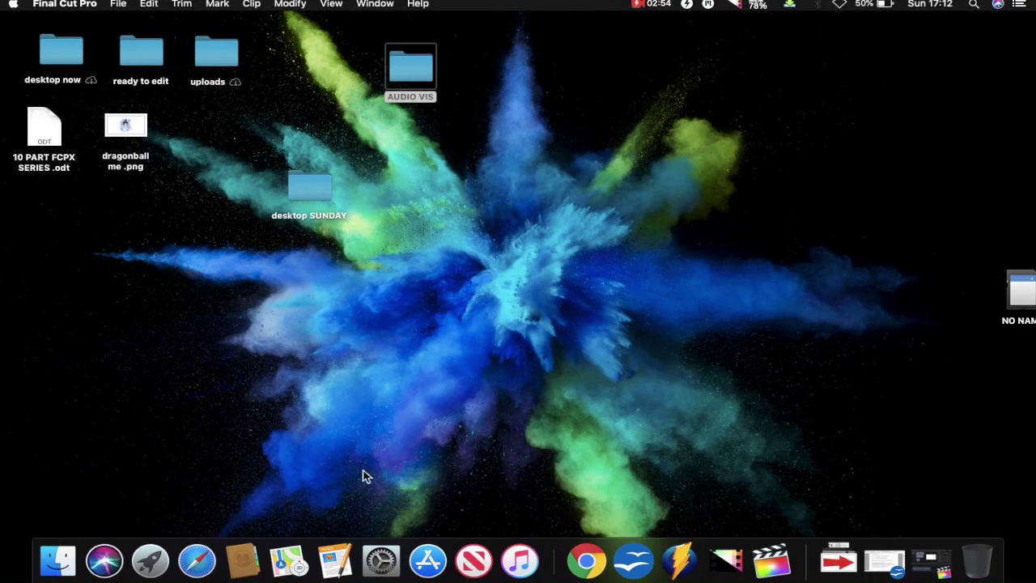
Step: Launch Audacity and dismiss its compatibility warning and welcome window
{"action": "left_click", "coordinate": [146, 565]}
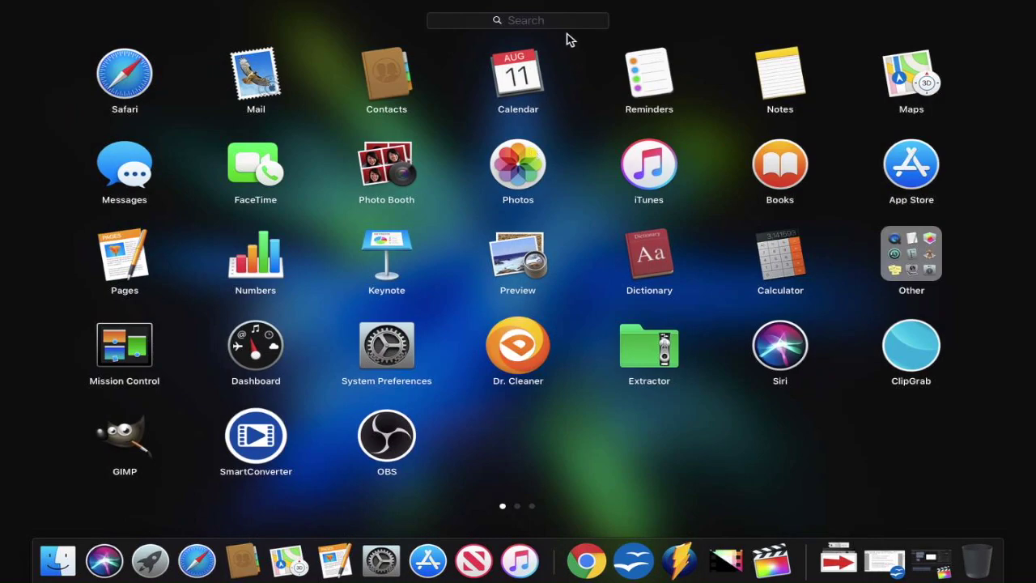
{"action": "type", "text": "AU"}
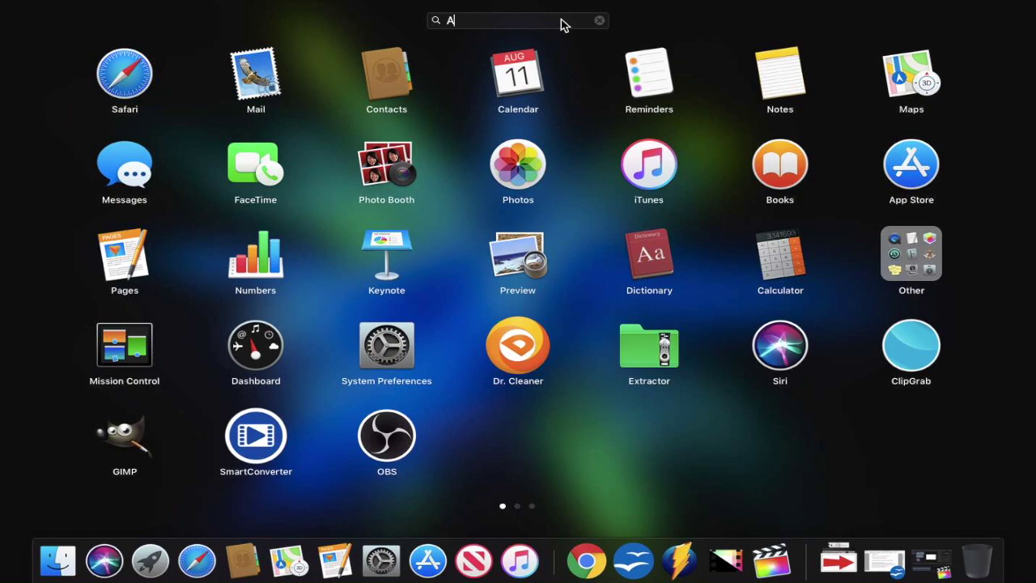
{"action": "left_click", "coordinate": [732, 76]}
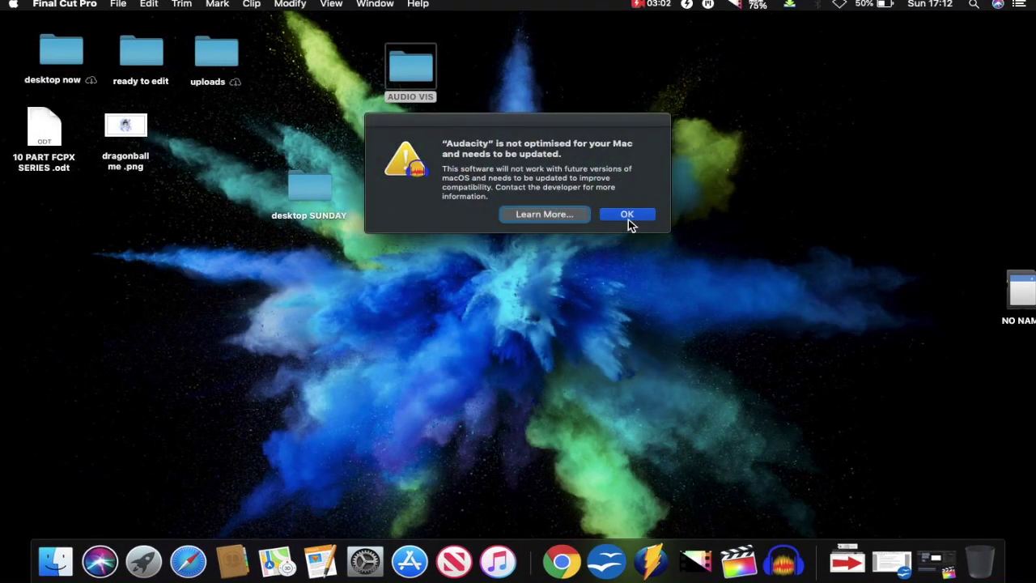
{"action": "left_click", "coordinate": [627, 215]}
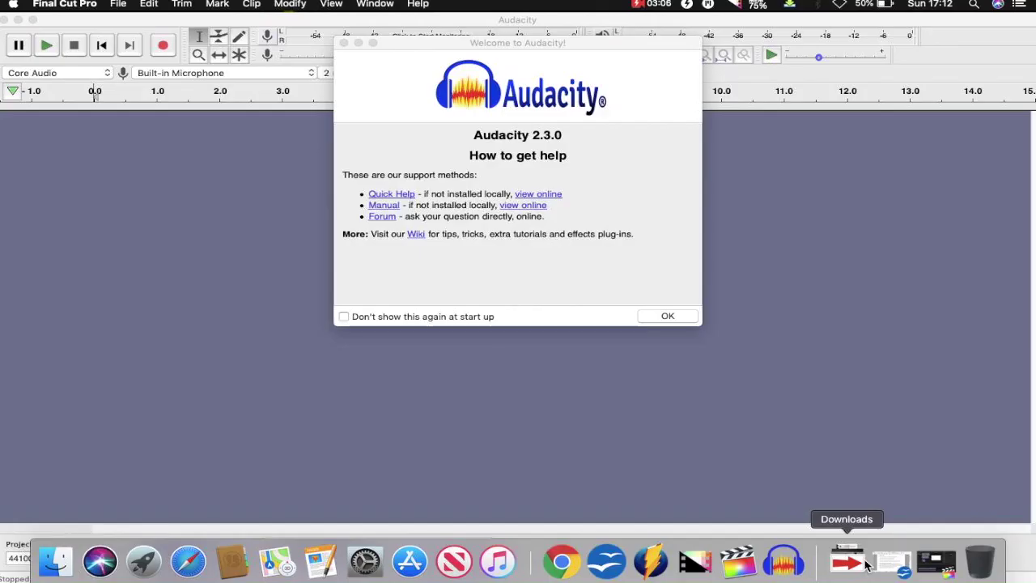
{"action": "left_click", "coordinate": [683, 317]}
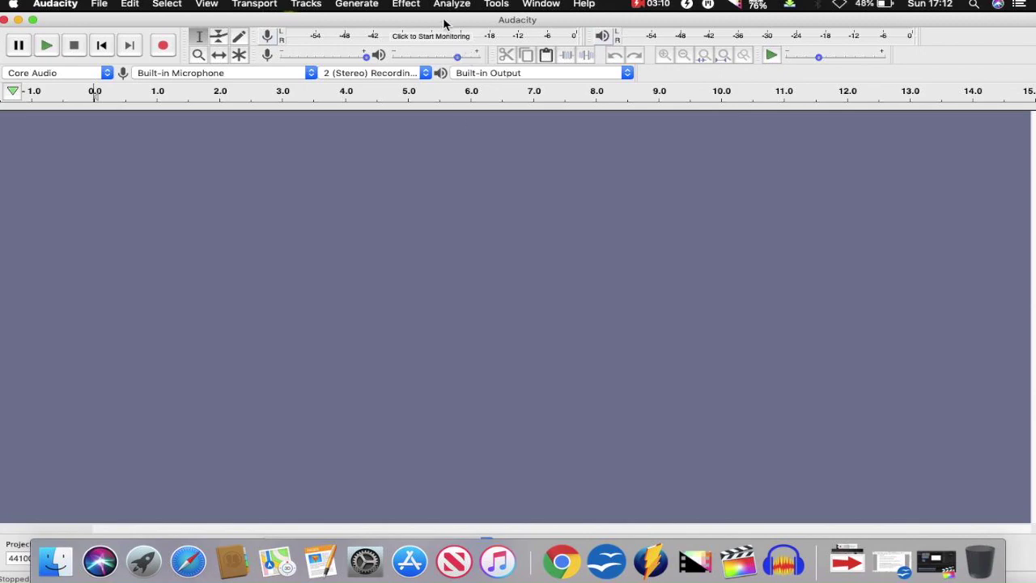
Step: Load Thunder.mp3 from the desktop's AUDIO VIS folder into Audacity, then close the folder and bring the Audacity window fully into view
{"action": "left_click_drag", "start_coordinate": [443, 17], "coordinate": [880, 93]}
{"action": "double_click", "coordinate": [431, 79]}
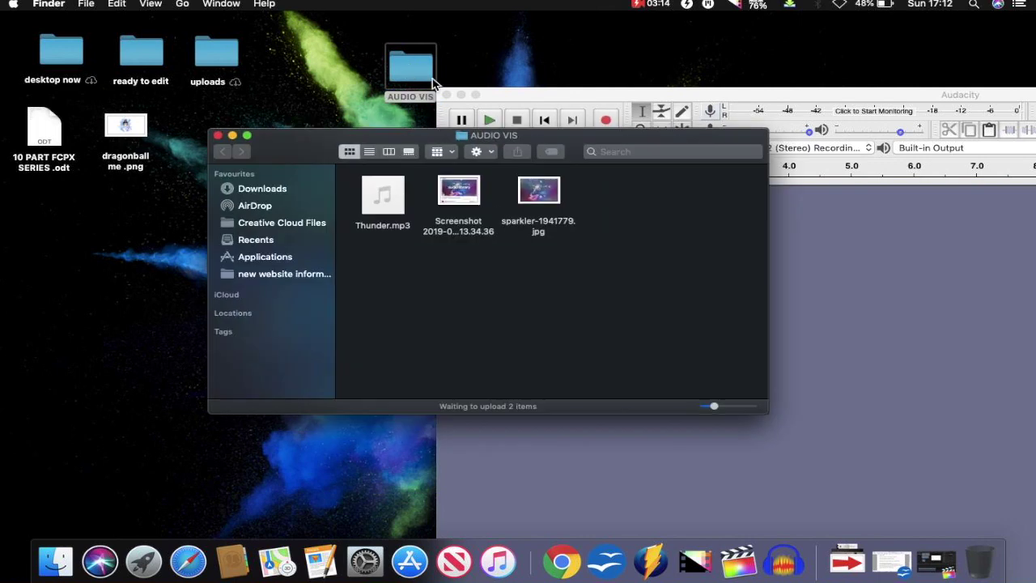
{"action": "left_click_drag", "start_coordinate": [383, 195], "coordinate": [890, 262]}
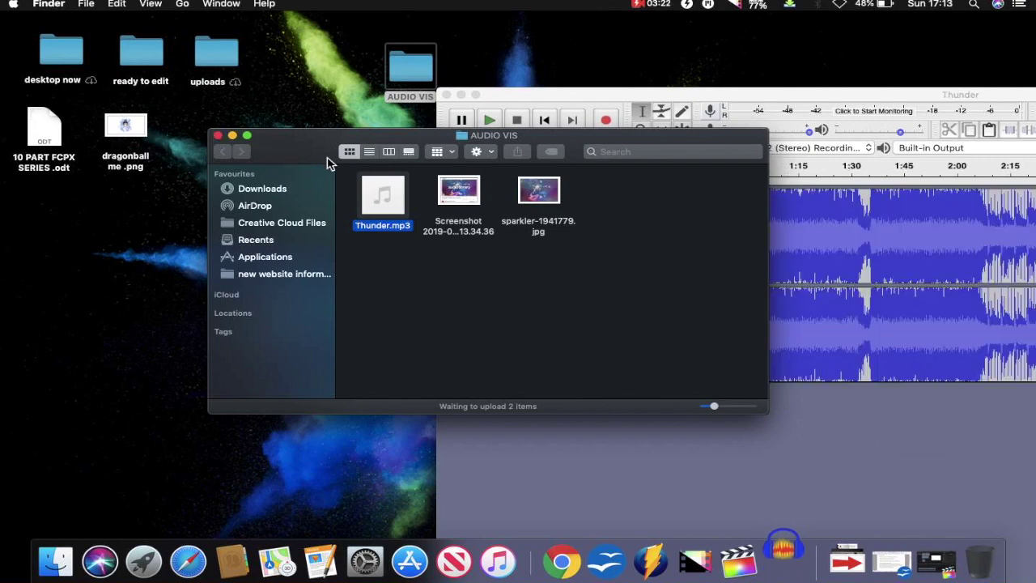
{"action": "key", "text": "super+w"}
{"action": "left_click_drag", "start_coordinate": [582, 95], "coordinate": [121, 31]}
Step: Export the track as a 16-bit WAV named Thunder to the iCloud Desktop, accepting the metadata tags as they are
{"action": "left_click", "coordinate": [98, 4]}
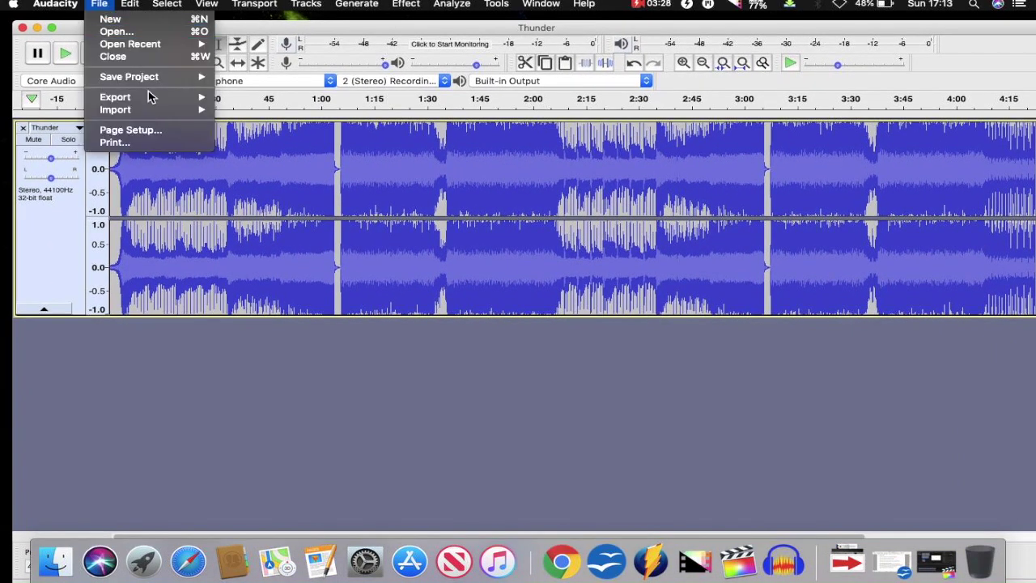
{"action": "mouse_move", "coordinate": [152, 97]}
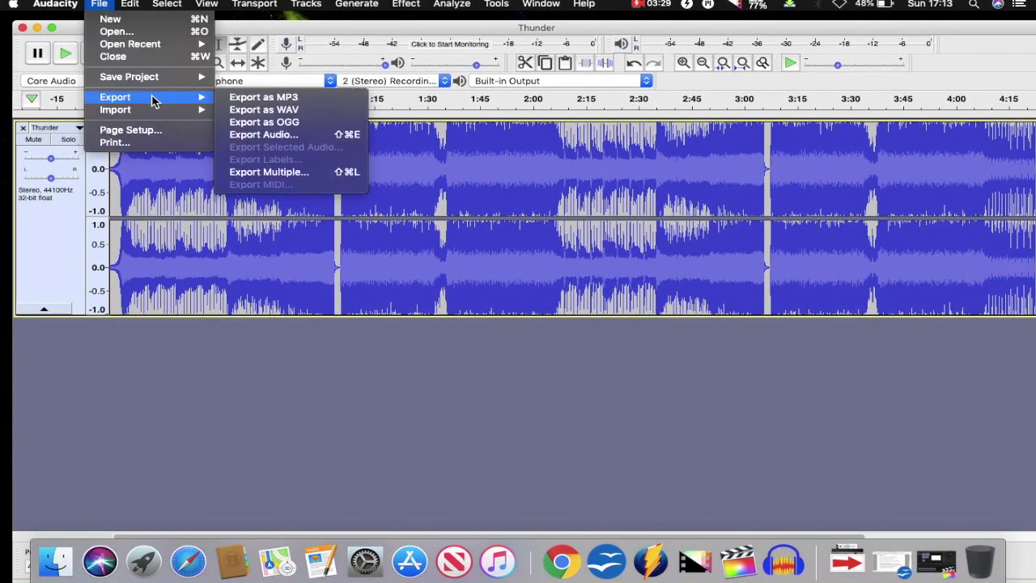
{"action": "left_click", "coordinate": [280, 116]}
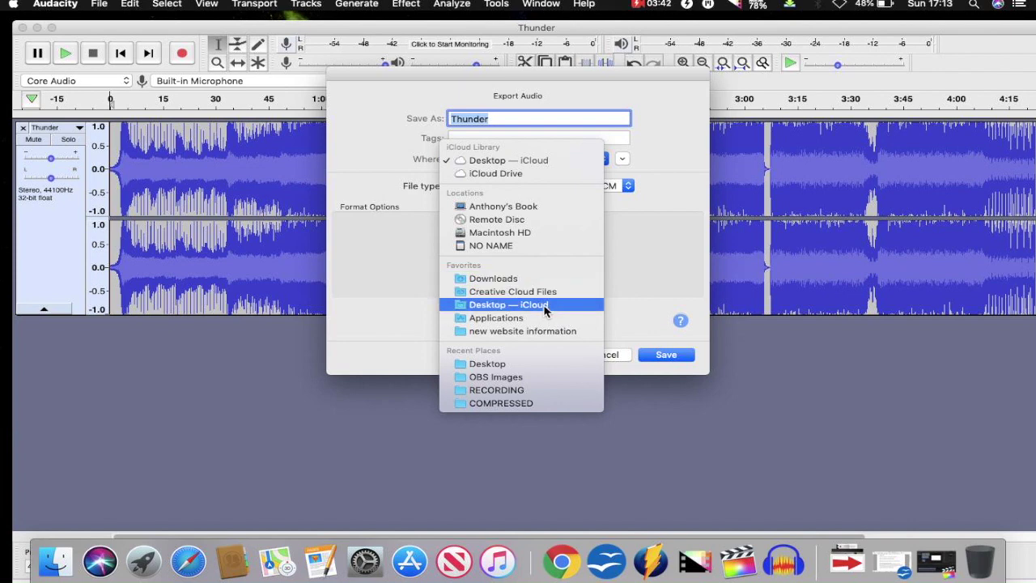
{"action": "left_click", "coordinate": [543, 305]}
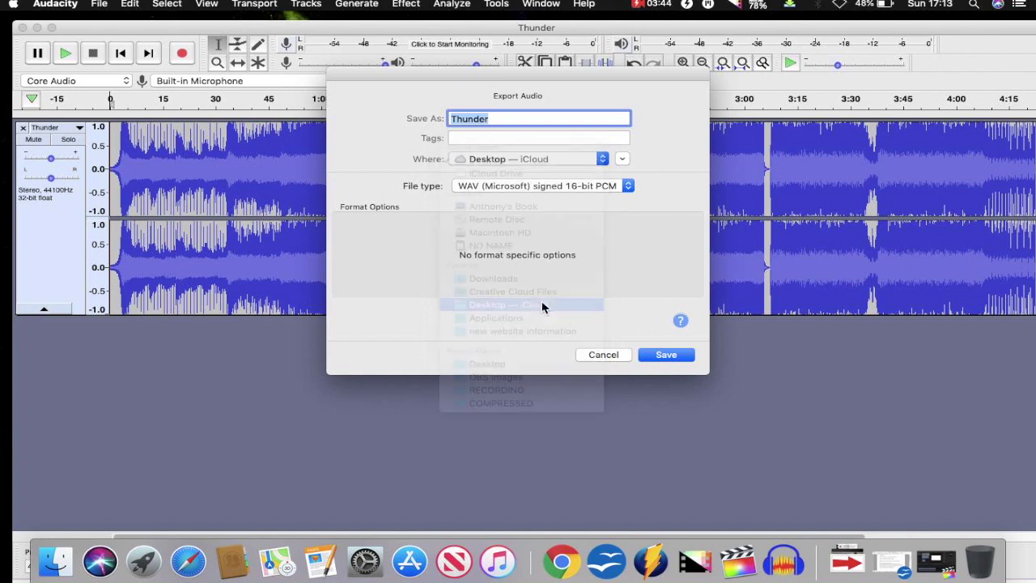
{"action": "left_click", "coordinate": [672, 354]}
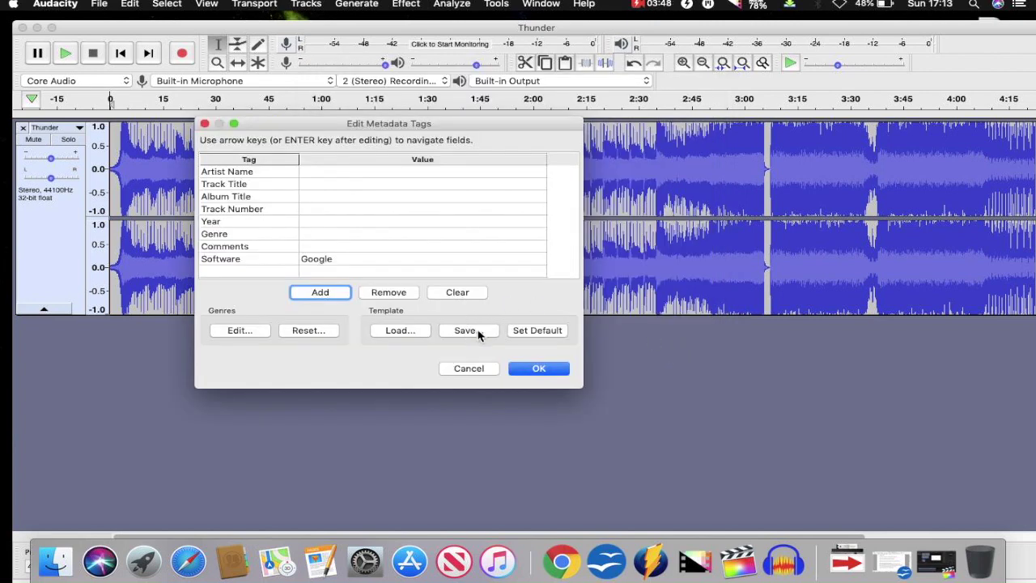
{"action": "left_click", "coordinate": [536, 369]}
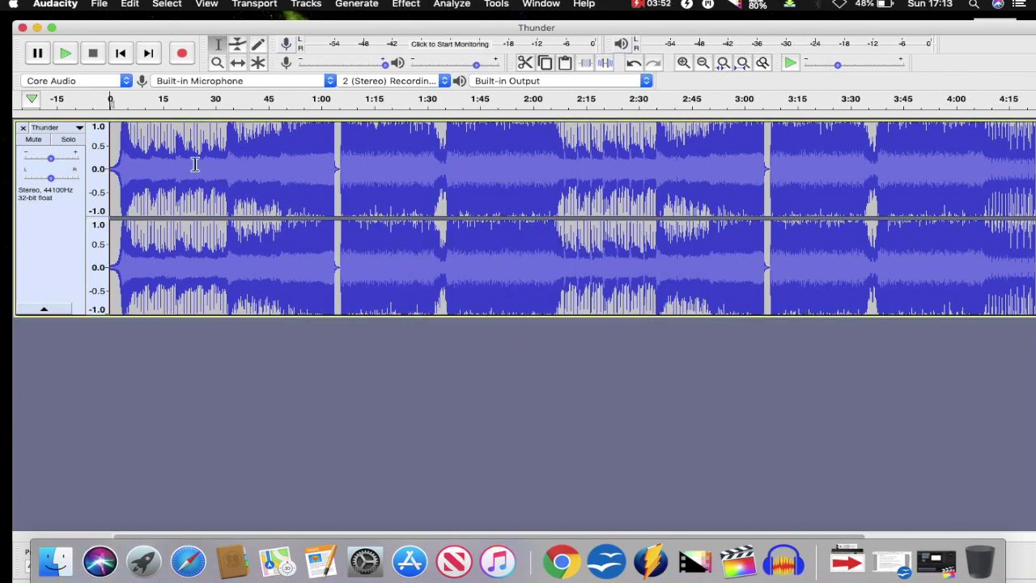
Step: Close the Audacity project without saving it and move the exported Thunder.wav below the AUDIO VIS folder on the desktop
{"action": "left_click", "coordinate": [23, 29]}
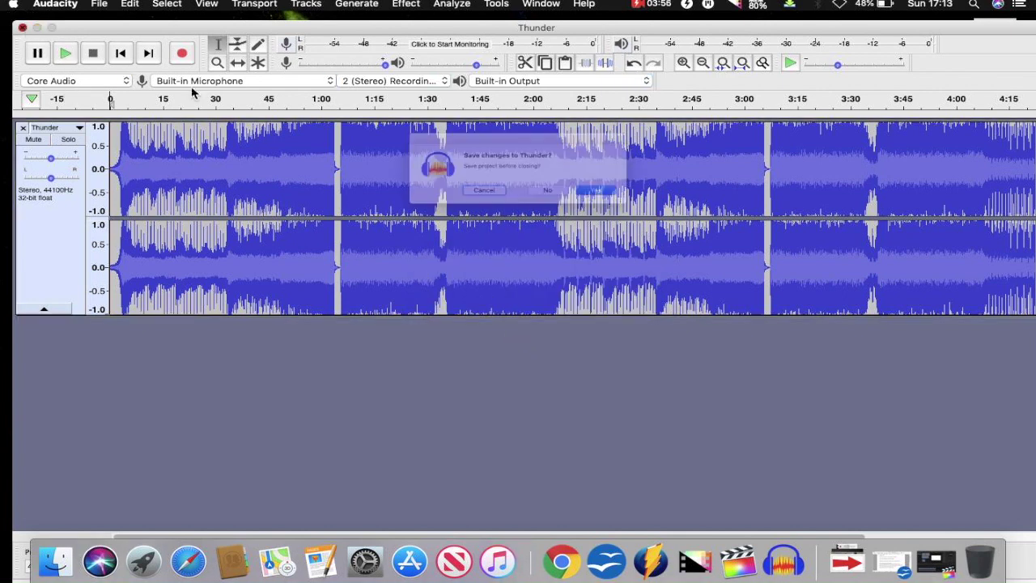
{"action": "left_click", "coordinate": [557, 201]}
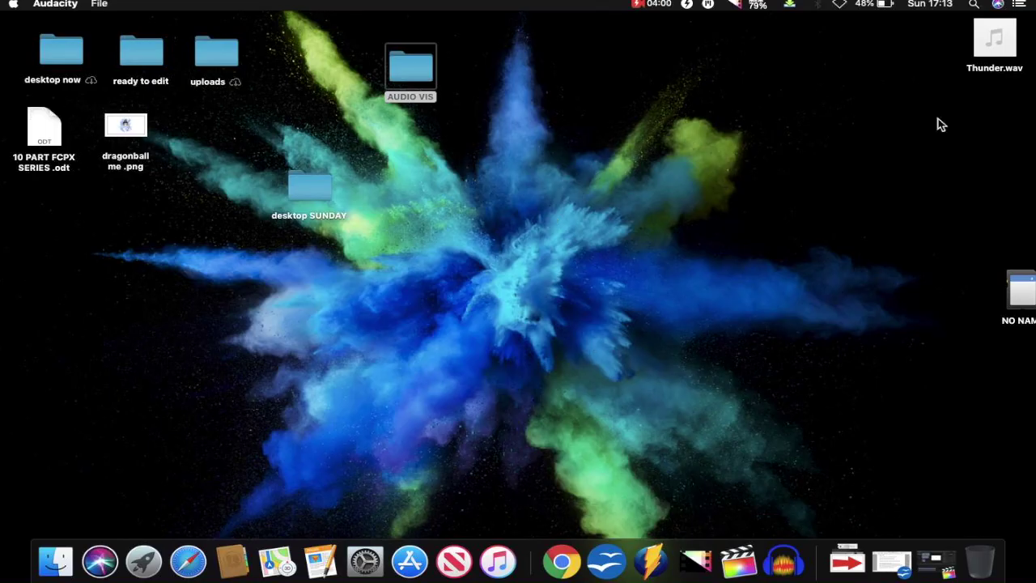
{"action": "left_click_drag", "start_coordinate": [983, 70], "coordinate": [484, 188]}
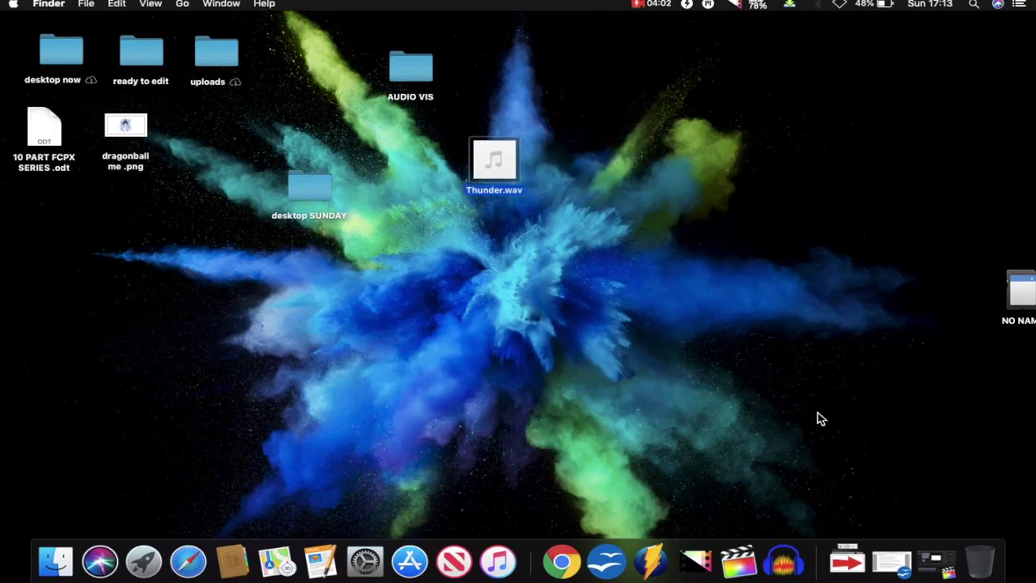
Step: Switch back to Final Cut Pro, load Thunder.wav as the Master Bar Template's song, and make the window full screen
{"action": "left_click", "coordinate": [927, 572]}
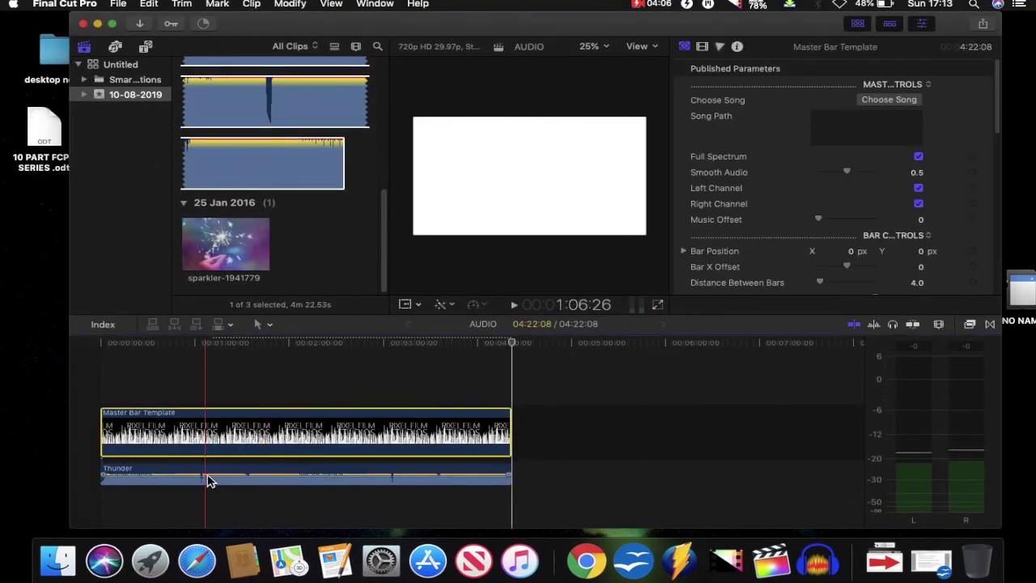
{"action": "left_click", "coordinate": [232, 478]}
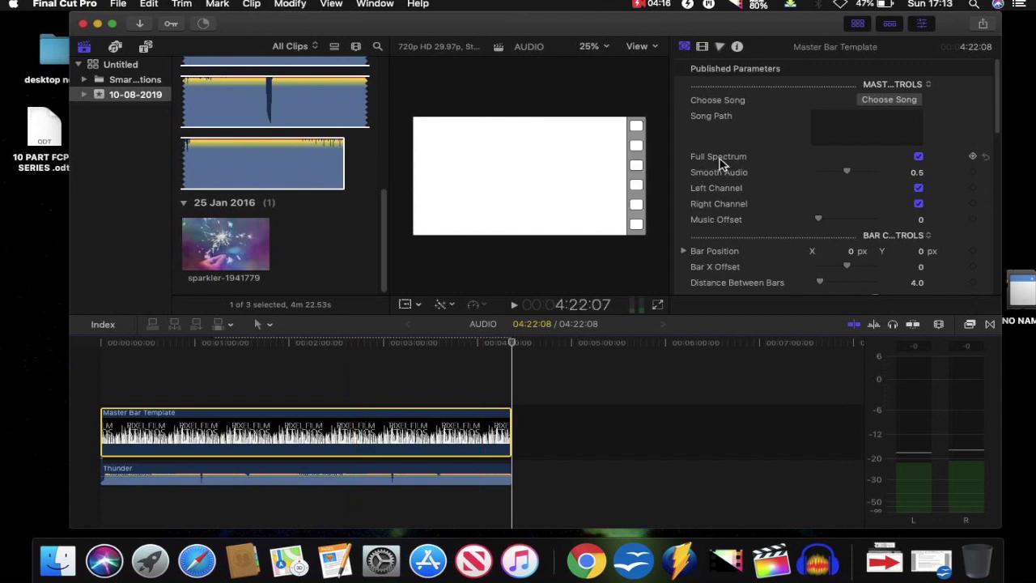
{"action": "left_click", "coordinate": [884, 103]}
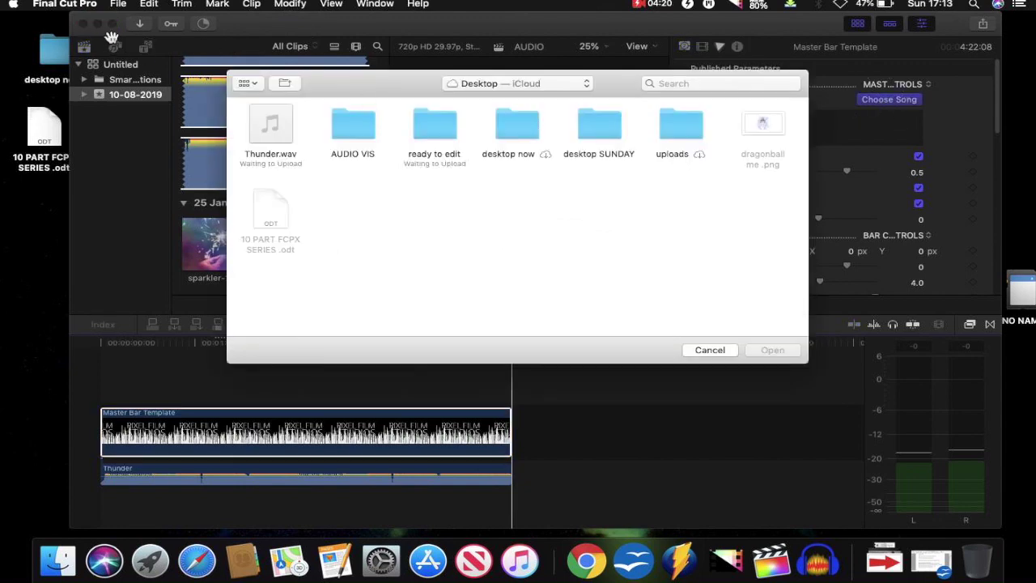
{"action": "left_click", "coordinate": [263, 142]}
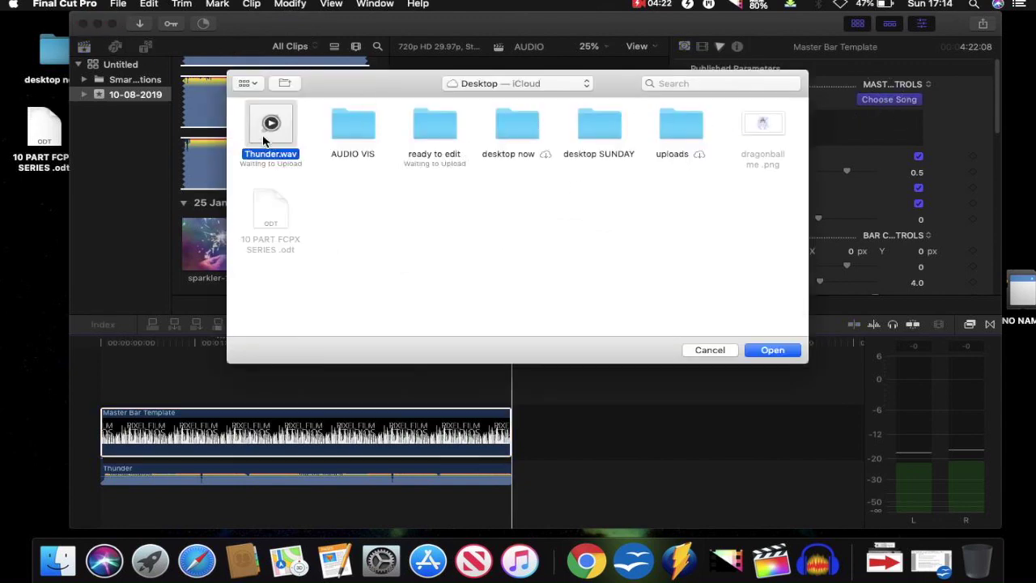
{"action": "left_click", "coordinate": [772, 350]}
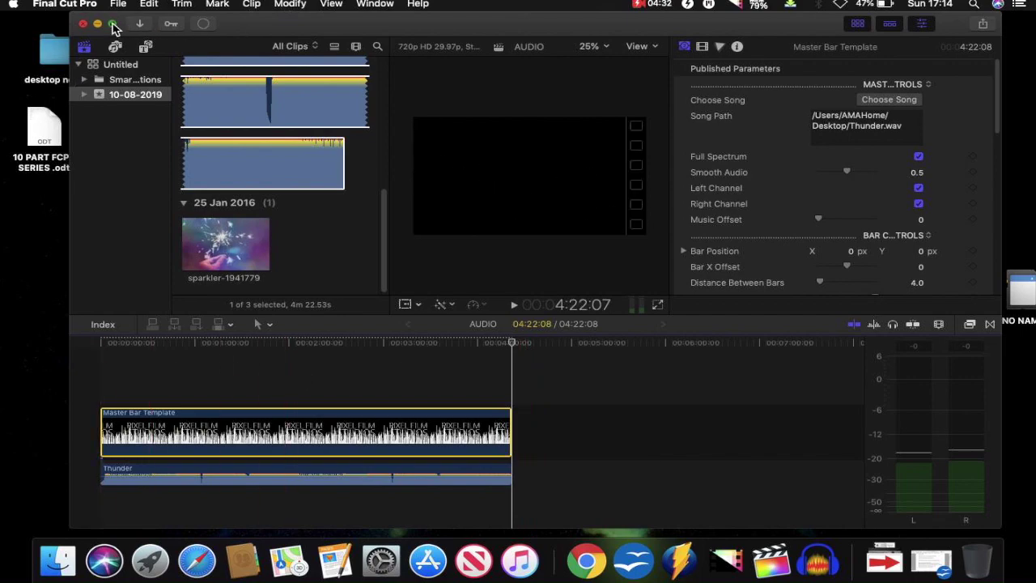
{"action": "key", "text": "ctrl+super+f"}
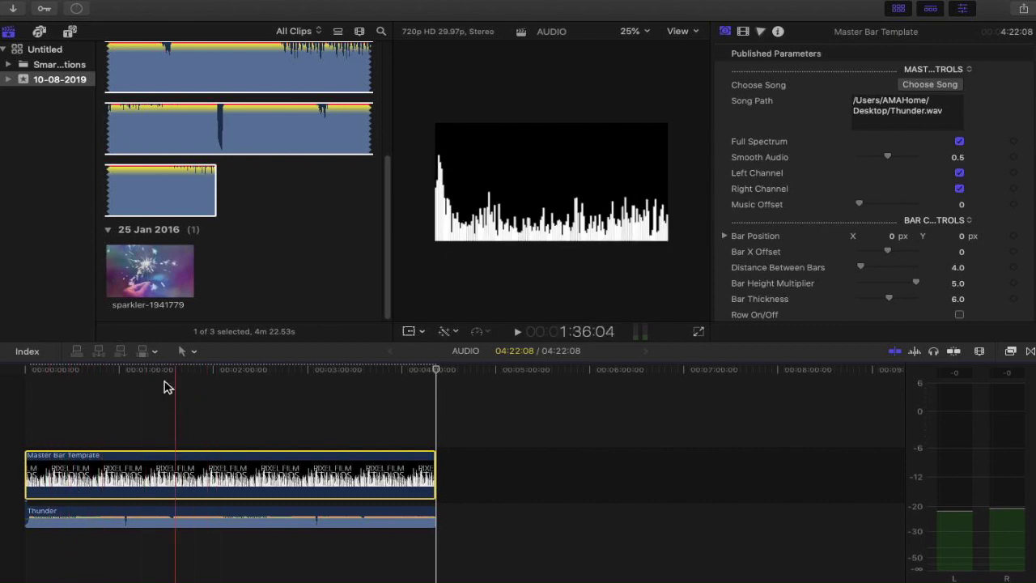
{"action": "left_click", "coordinate": [120, 5]}
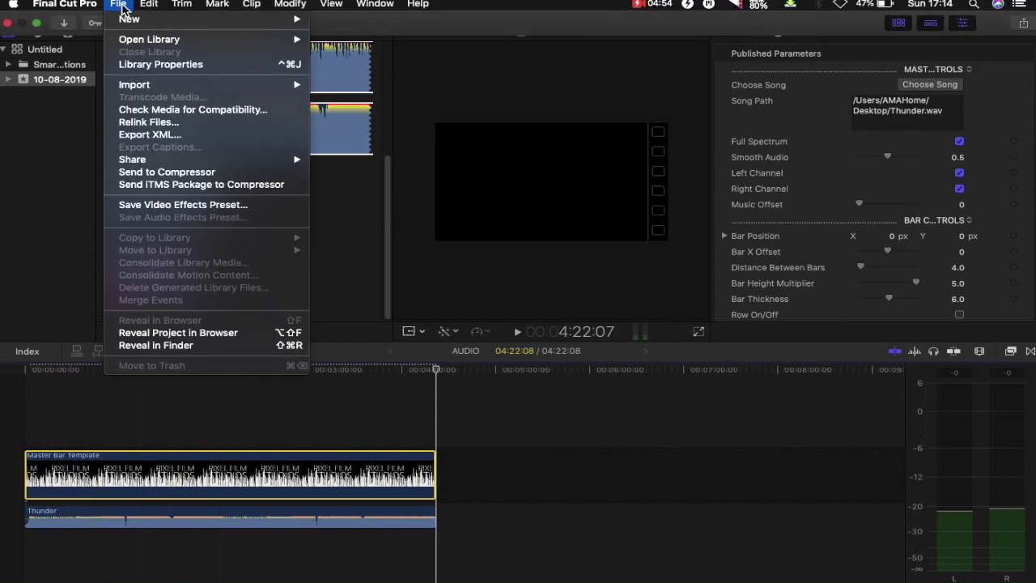
{"action": "mouse_move", "coordinate": [161, 91]}
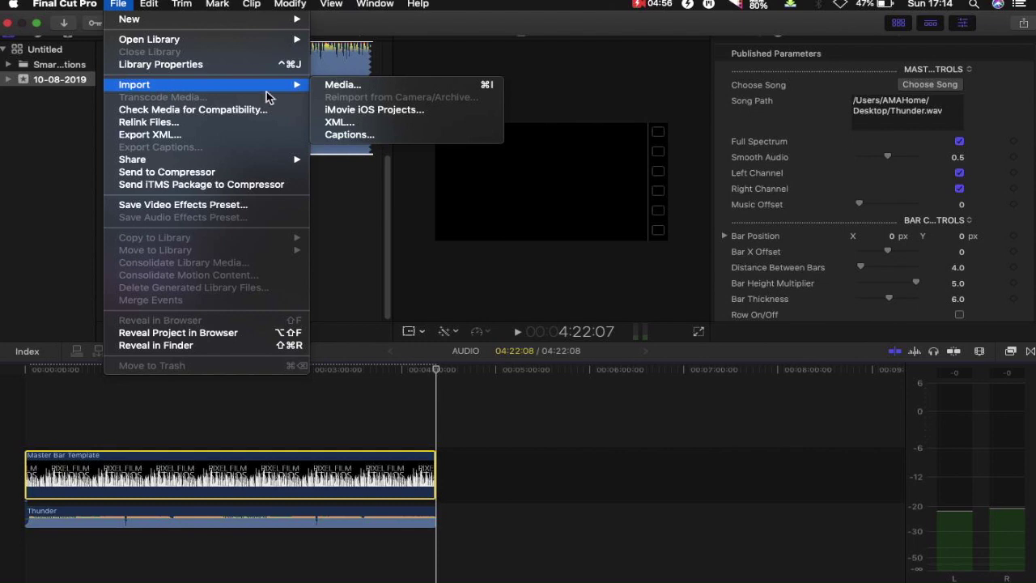
{"action": "left_click", "coordinate": [91, 122]}
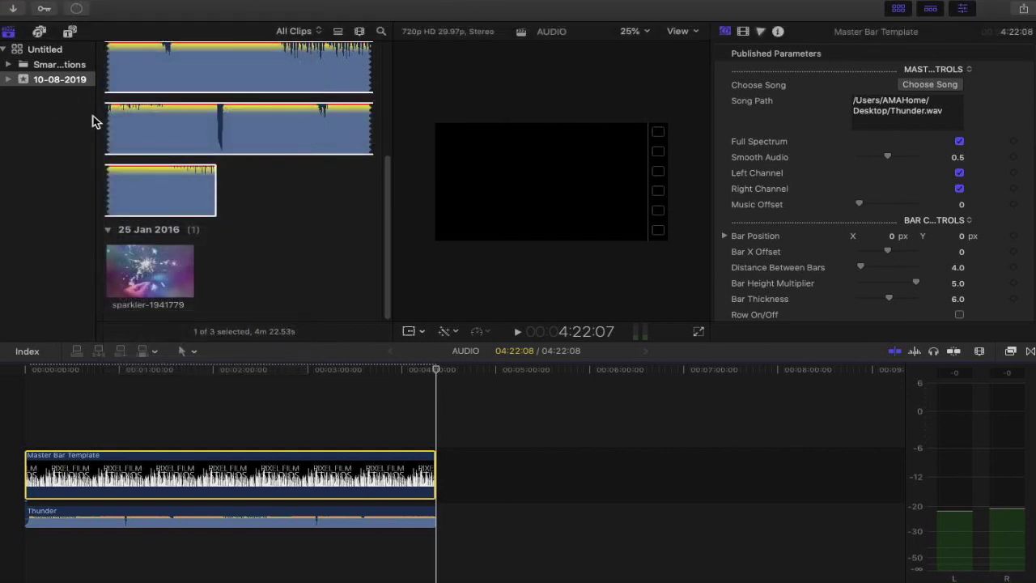
Step: Add the sparkler-1941779 image at the timeline's start between the Master Bar Template and Thunder clips, and scale it to 131%
{"action": "left_click", "coordinate": [159, 275]}
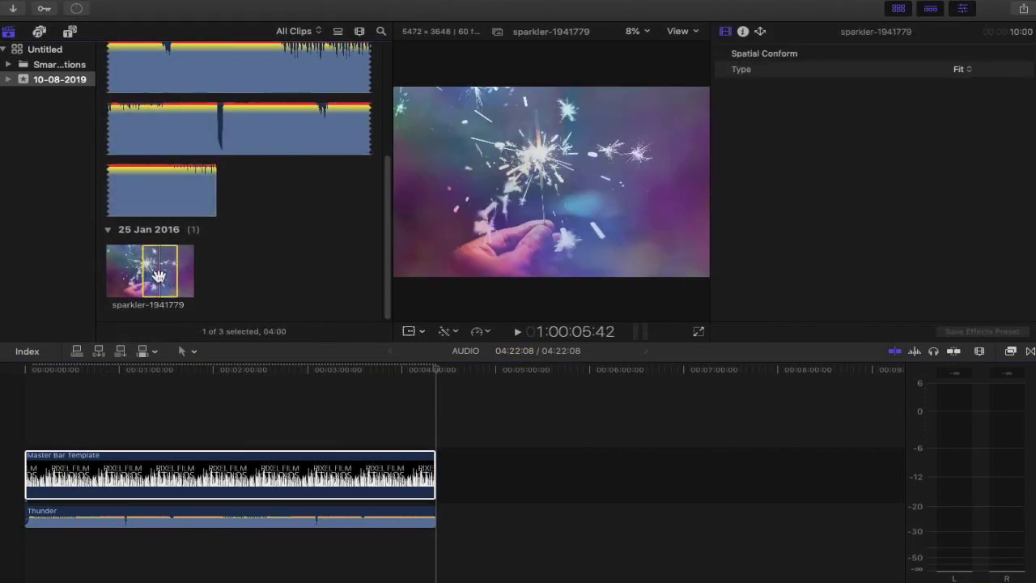
{"action": "left_click_drag", "start_coordinate": [159, 275], "coordinate": [29, 549]}
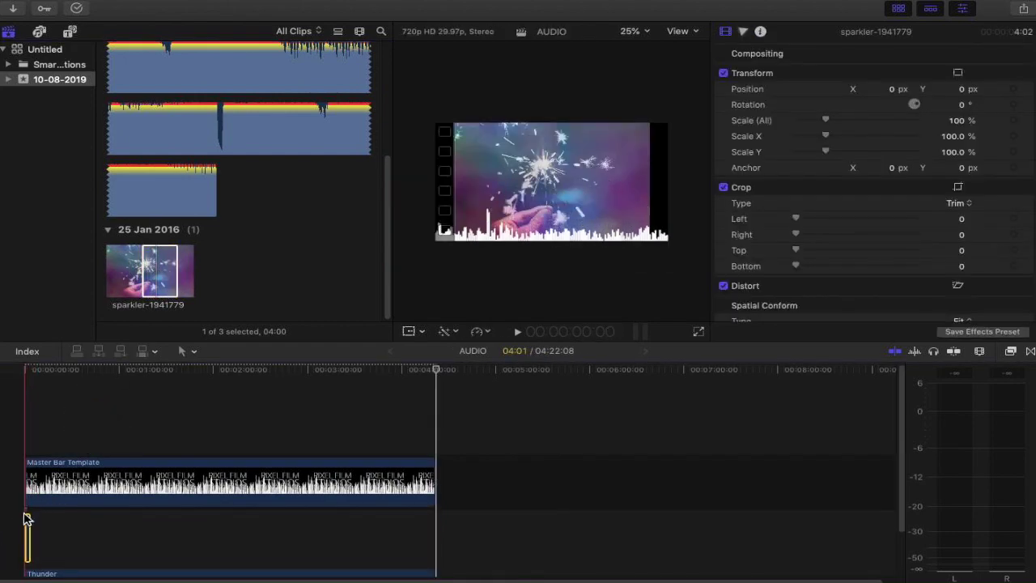
{"action": "key", "text": "super+equal"}
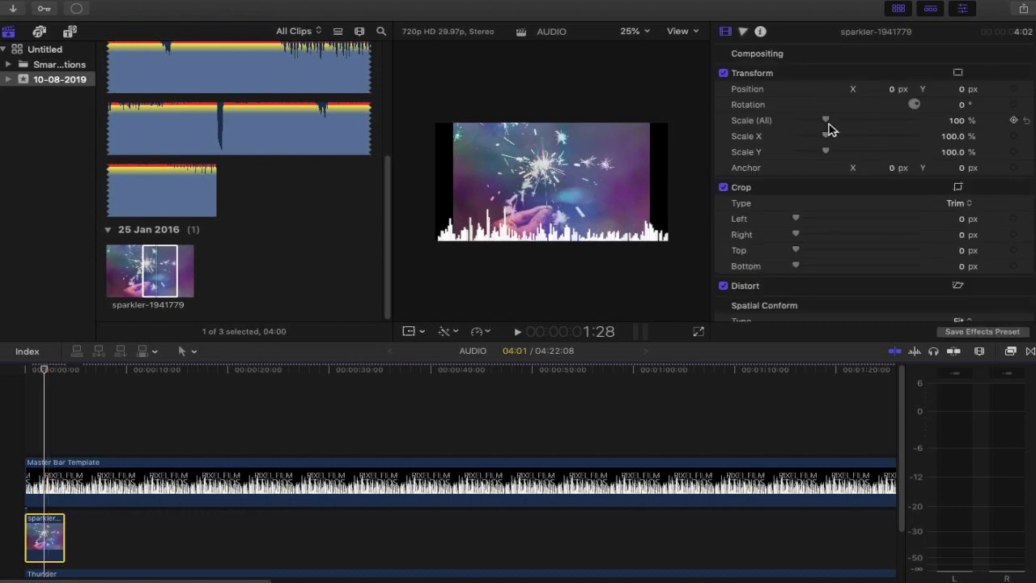
{"action": "left_click", "coordinate": [957, 72]}
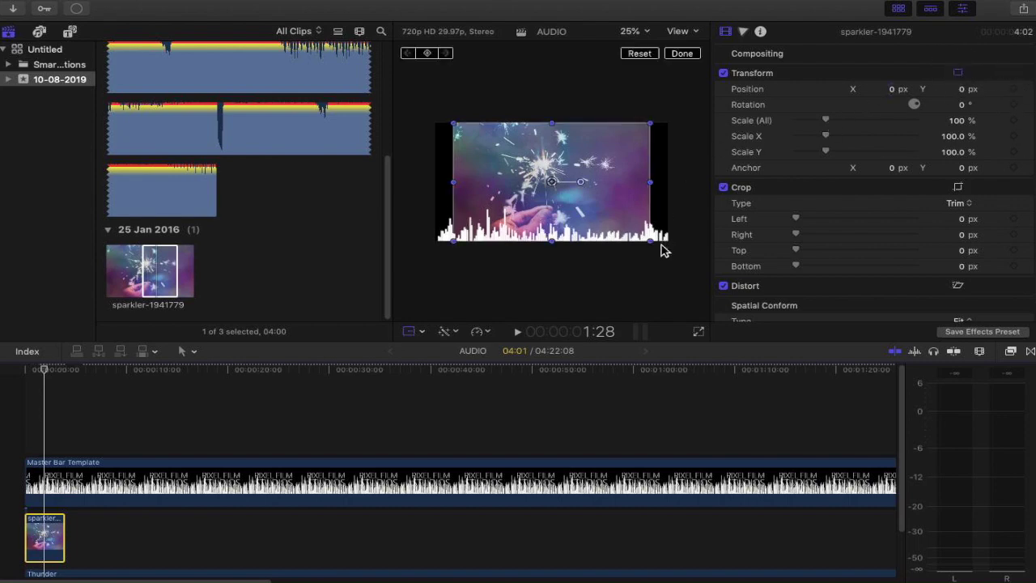
{"action": "left_click_drag", "start_coordinate": [830, 124], "coordinate": [834, 123]}
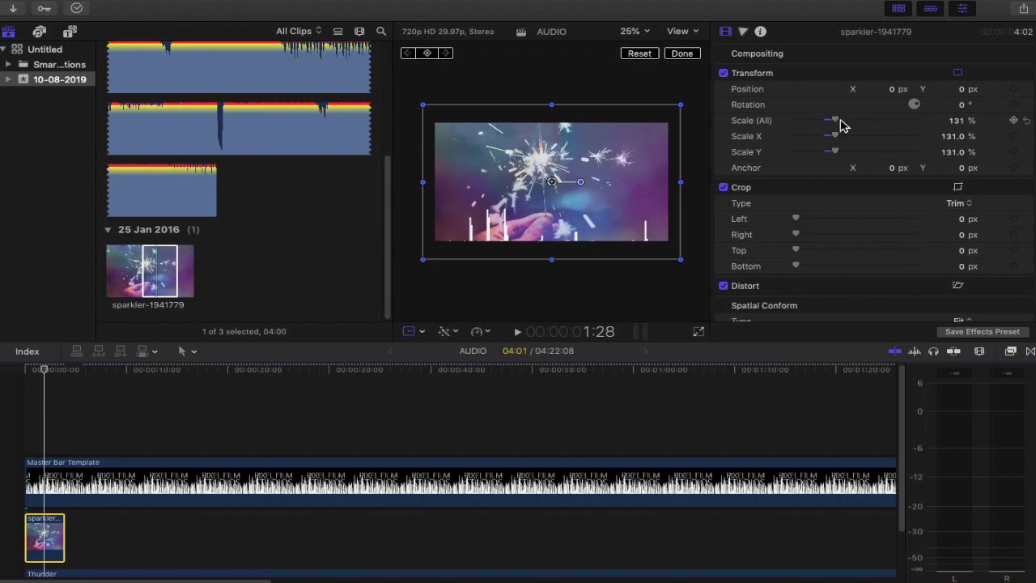
{"action": "left_click", "coordinate": [683, 54]}
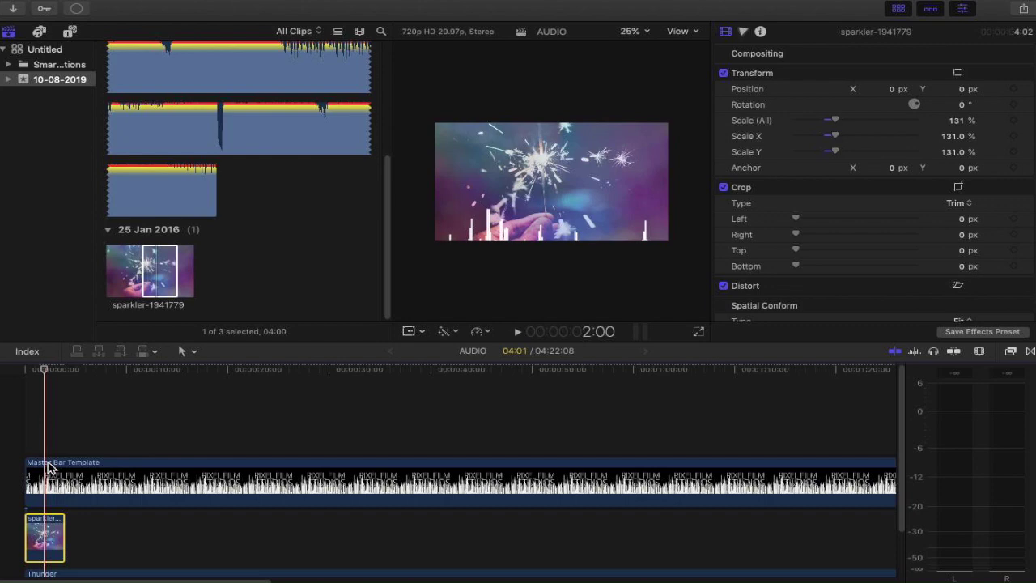
Step: Add a Color Board correction to the sparkler image, setting Shadows to 50° and -59%
{"action": "key", "text": "super+5"}
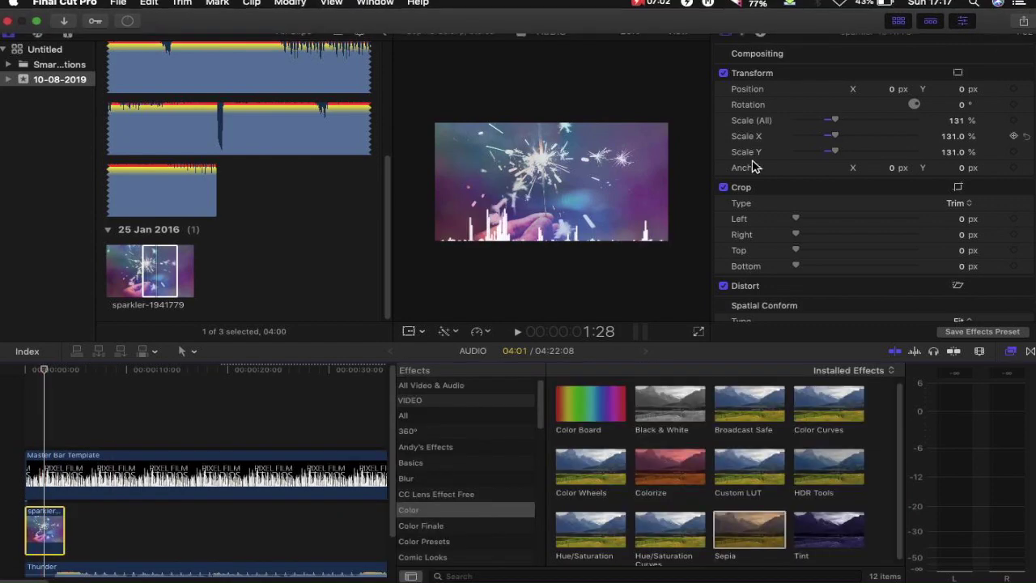
{"action": "left_click", "coordinate": [744, 31]}
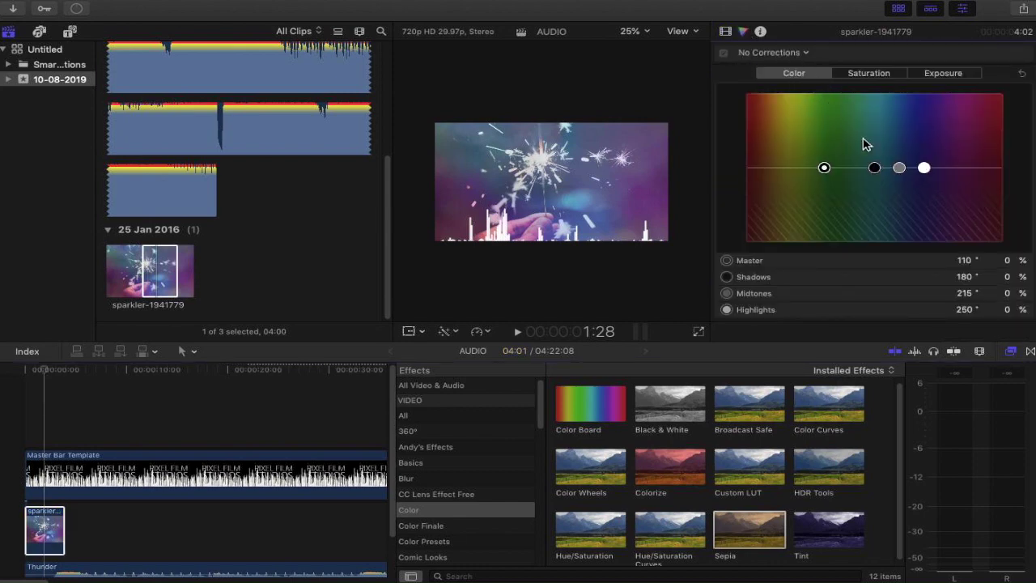
{"action": "left_click_drag", "start_coordinate": [875, 172], "coordinate": [781, 213]}
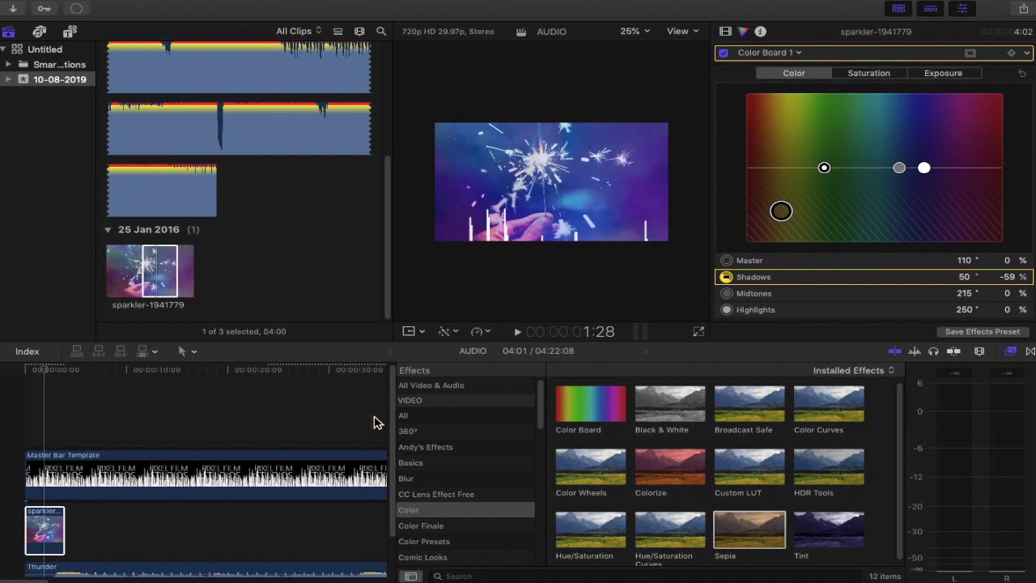
Step: Close the effects browser and extend the sparkler image clip on the timeline to the end of the song
{"action": "scroll", "coordinate": [214, 527], "scroll_direction": "up", "scroll_amount": 2}
{"action": "scroll", "coordinate": [215, 527], "scroll_direction": "up", "scroll_amount": 2}
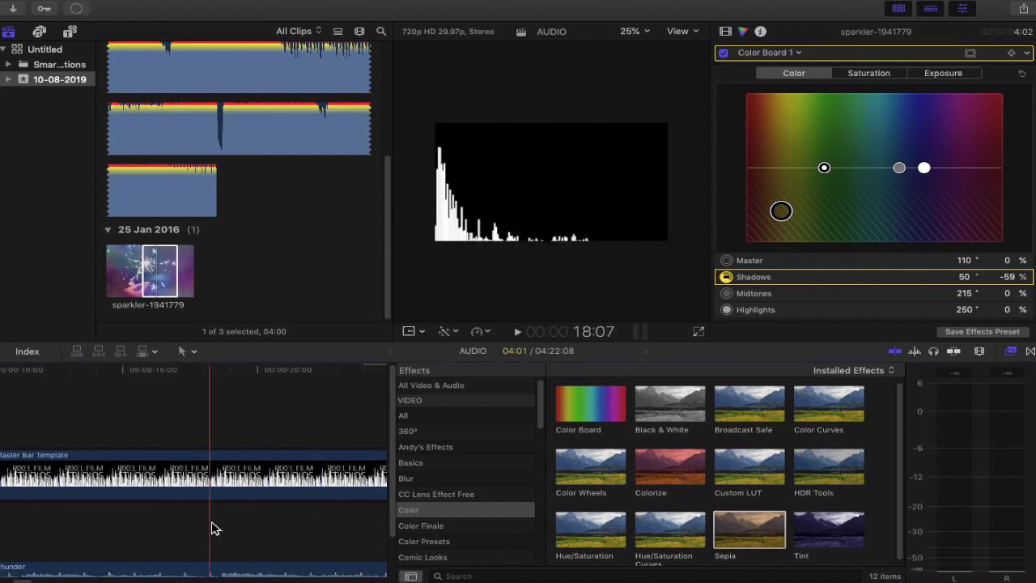
{"action": "left_click", "coordinate": [1011, 351]}
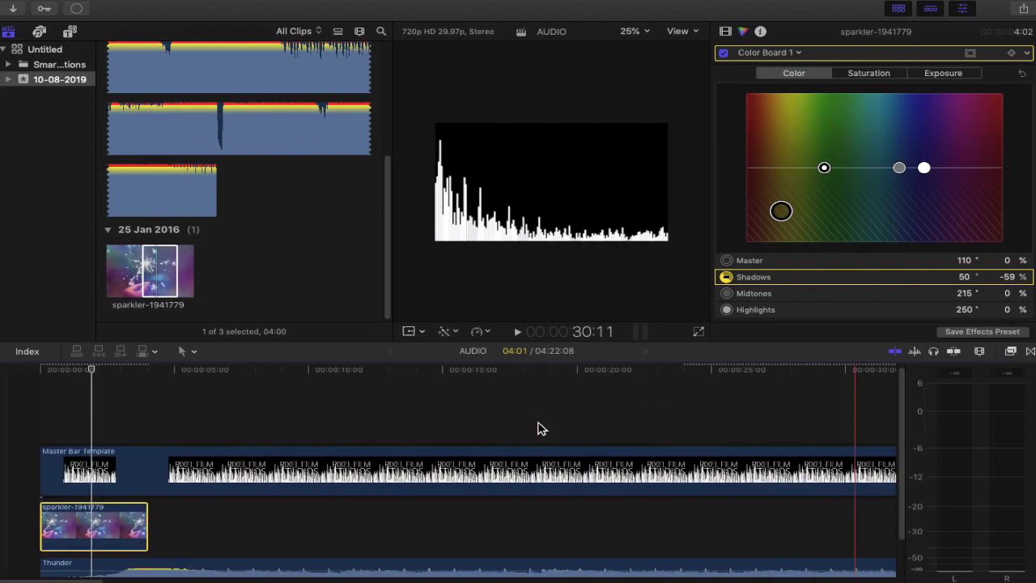
{"action": "scroll", "coordinate": [639, 484], "scroll_direction": "down", "scroll_amount": 3}
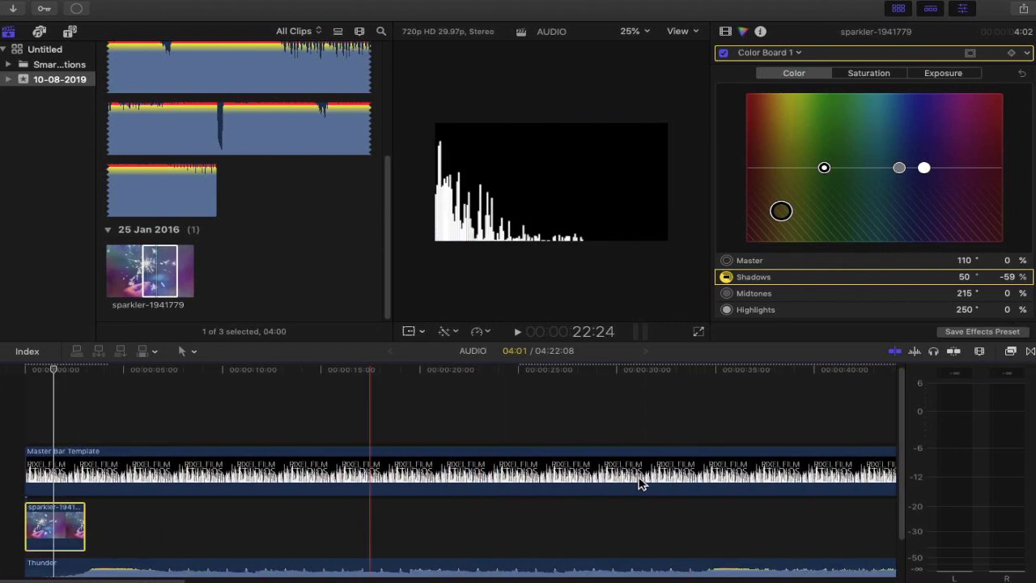
{"action": "scroll", "coordinate": [640, 483], "scroll_direction": "down", "scroll_amount": 3}
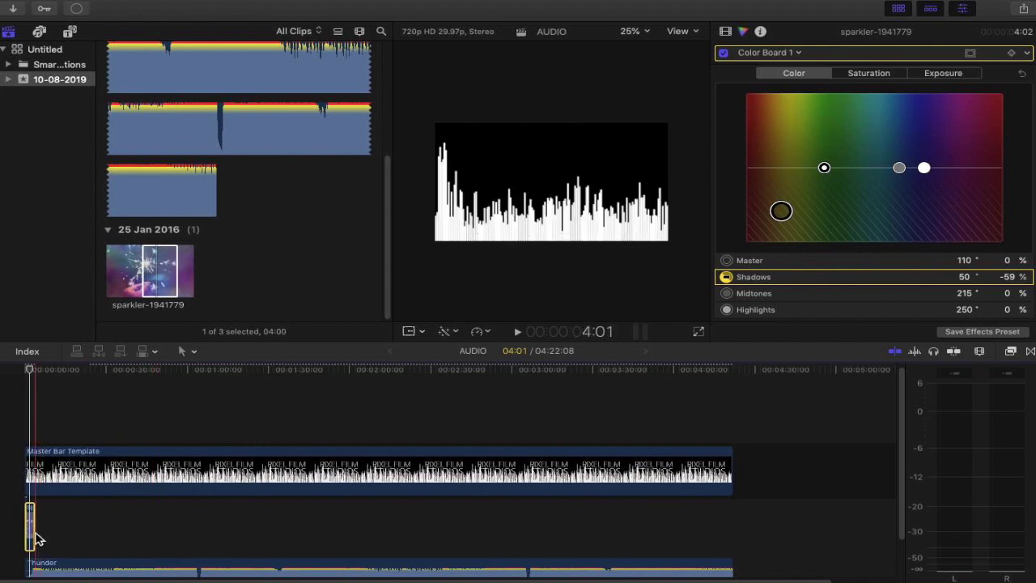
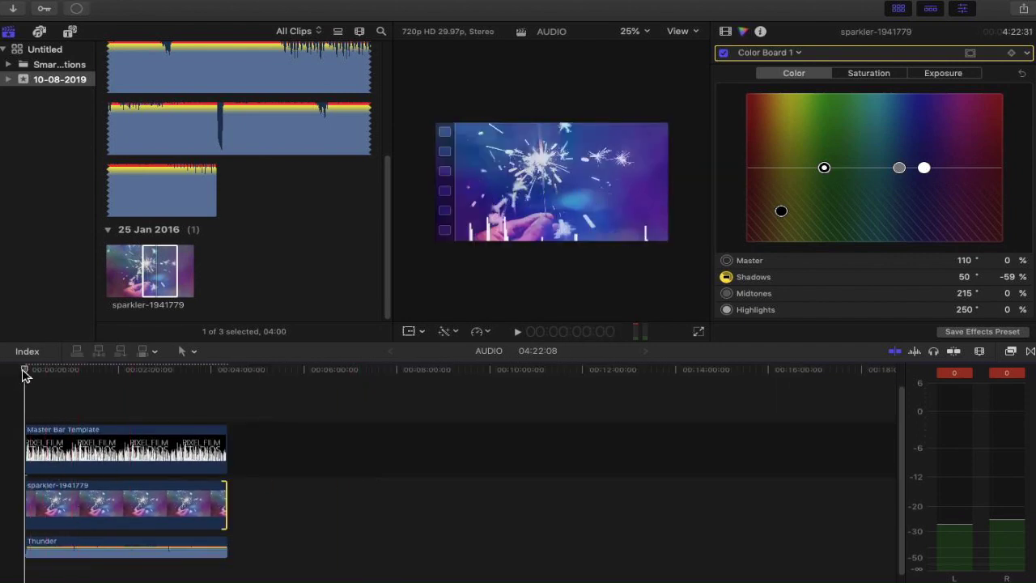
Step: Search the installed titles for CUSTOM and place the Custom title above the Master Bar Template near the timeline's start
{"action": "left_click", "coordinate": [69, 34]}
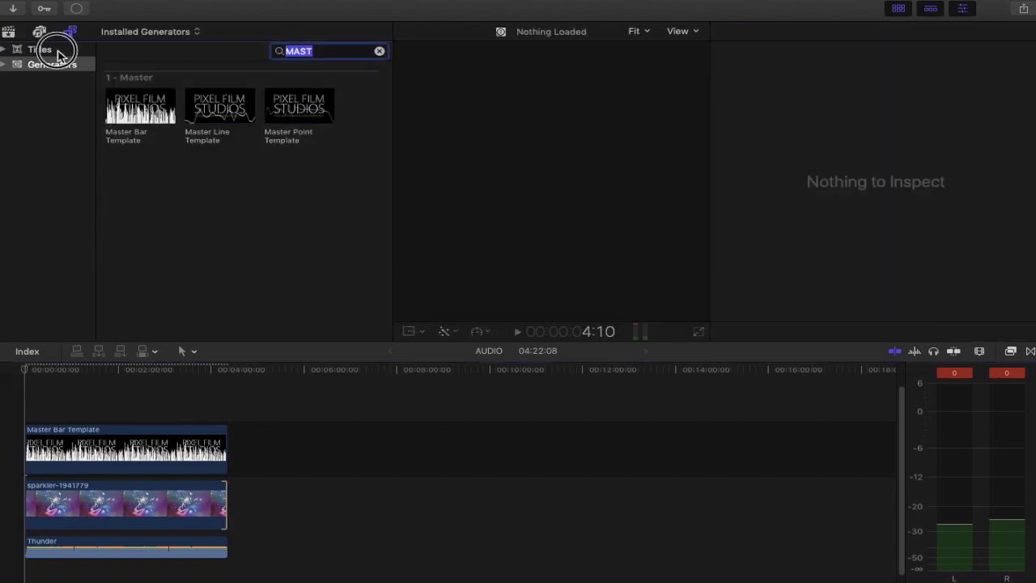
{"action": "left_click", "coordinate": [48, 49]}
{"action": "double_click", "coordinate": [343, 54]}
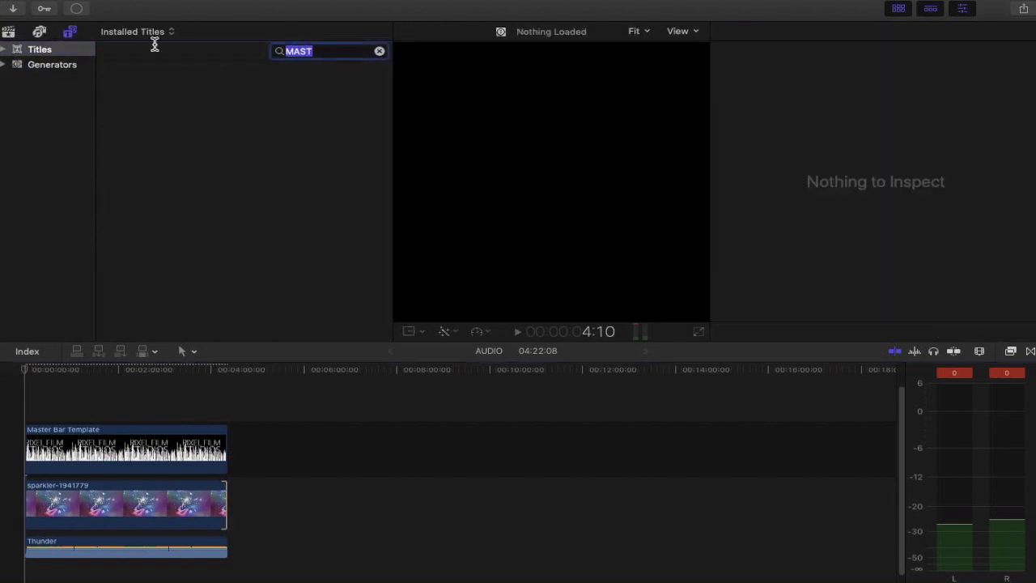
{"action": "key", "text": "BackSpace"}
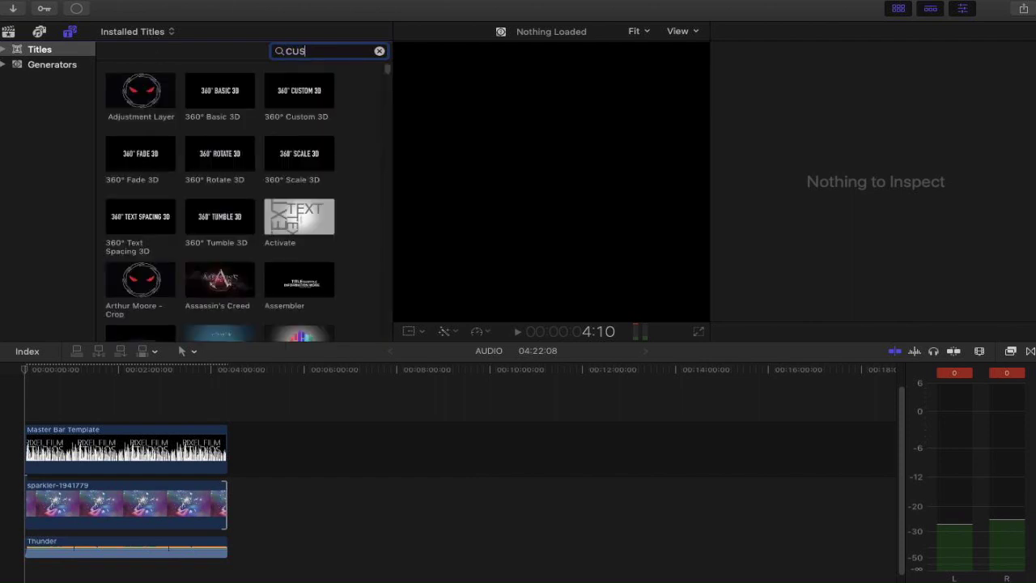
{"action": "type", "text": "OM"}
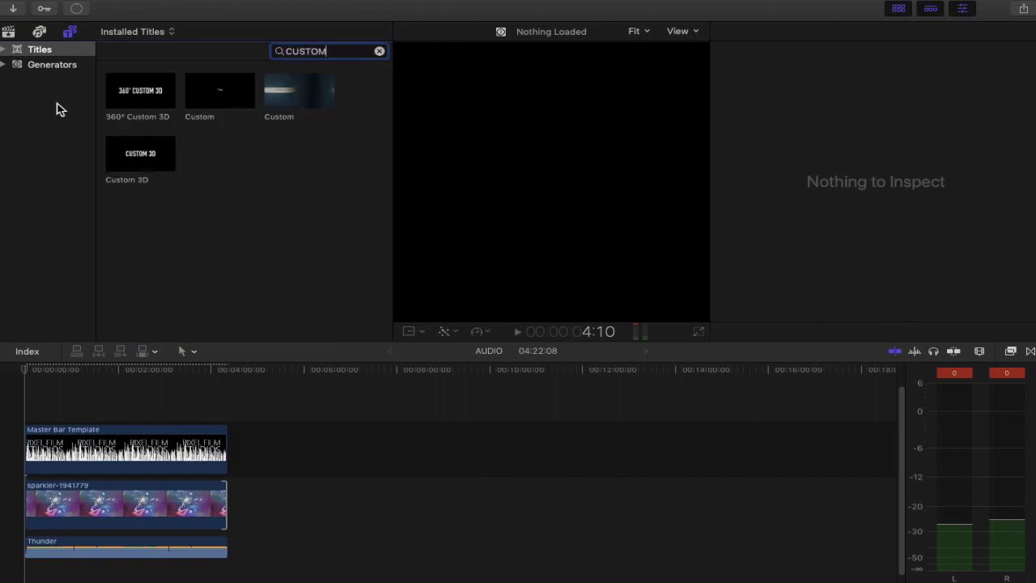
{"action": "left_click", "coordinate": [203, 102]}
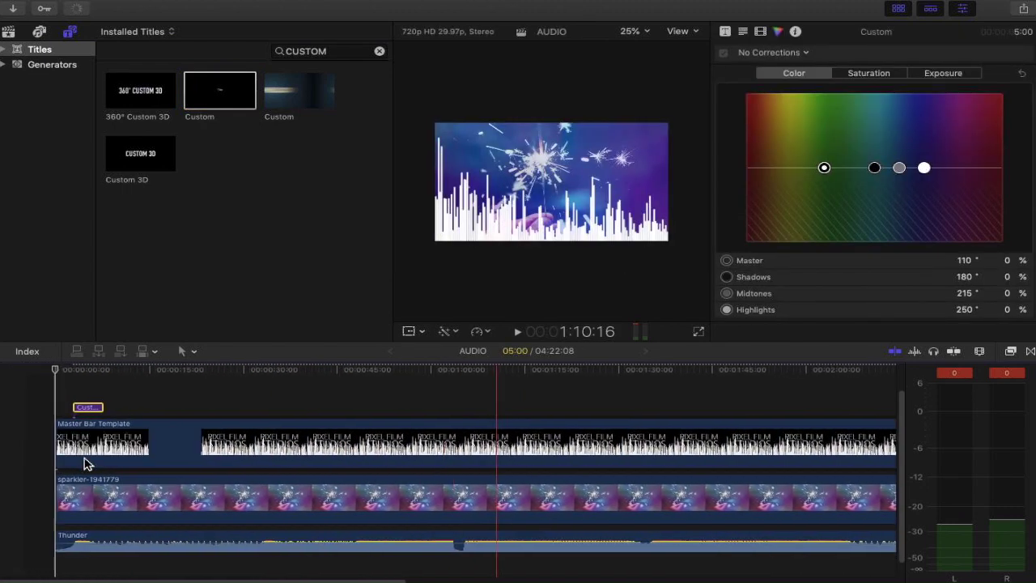
{"action": "left_click", "coordinate": [65, 375]}
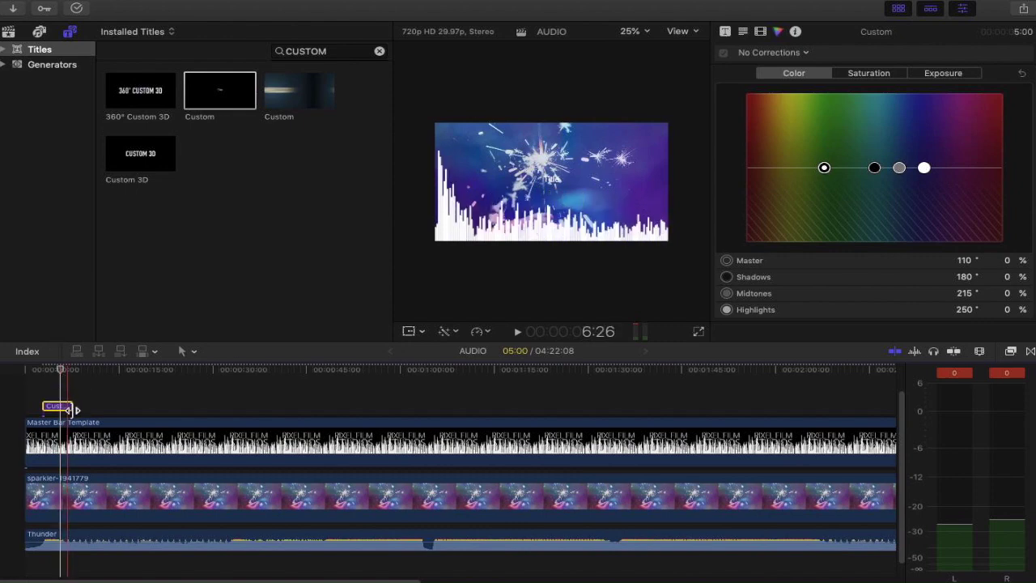
Step: Stretch the Custom title clip so it spans from the timeline's start to the end of the song
{"action": "left_click", "coordinate": [8, 409]}
{"action": "left_click_drag", "start_coordinate": [8, 409], "coordinate": [7, 405]}
{"action": "left_click", "coordinate": [73, 407]}
{"action": "left_click_drag", "start_coordinate": [72, 407], "coordinate": [879, 398]}
{"action": "key", "text": "super+minus"}
{"action": "key", "text": "super+minus"}
{"action": "key", "text": "super+minus"}
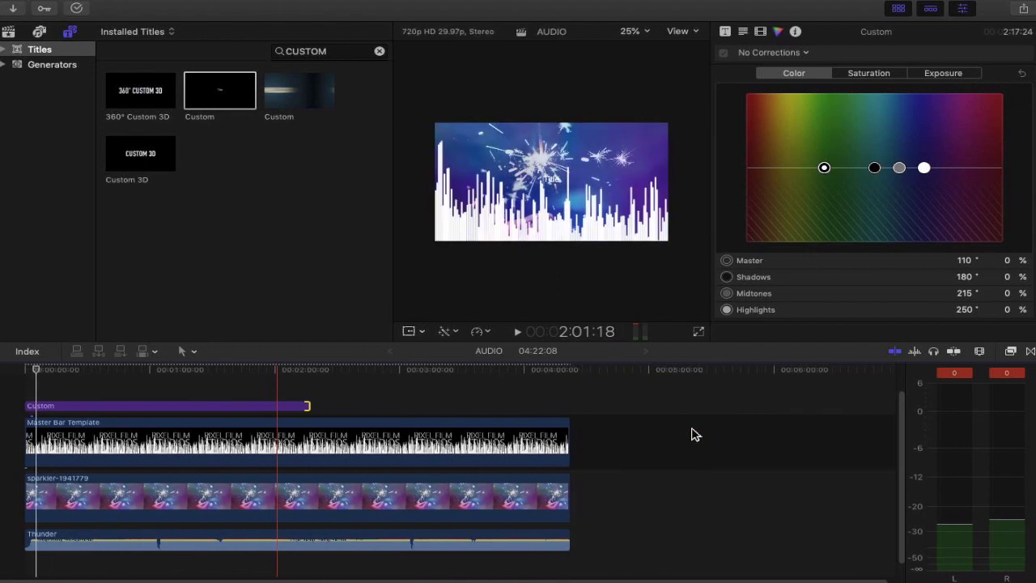
{"action": "left_click", "coordinate": [334, 407]}
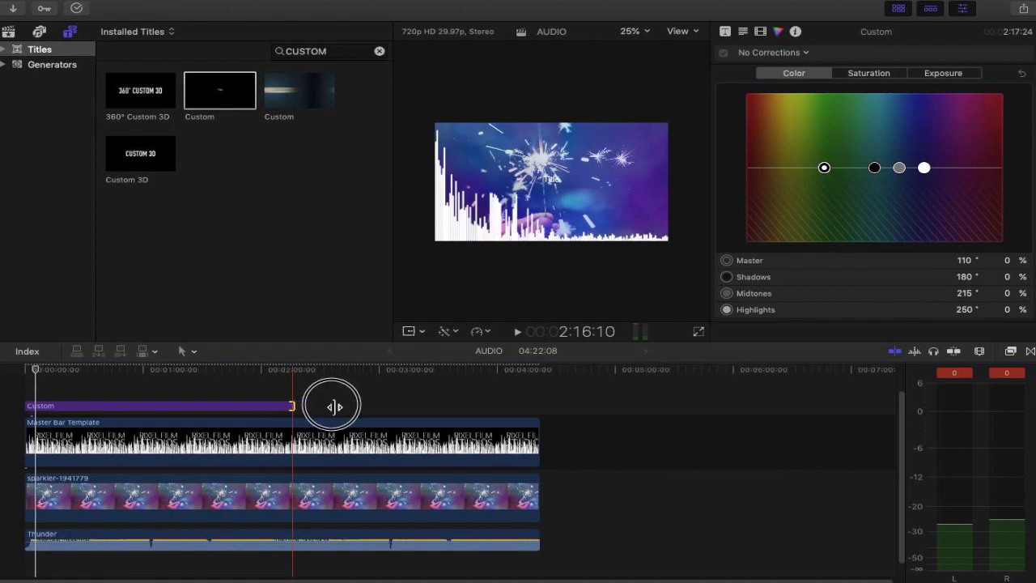
{"action": "left_click_drag", "start_coordinate": [334, 406], "coordinate": [542, 425]}
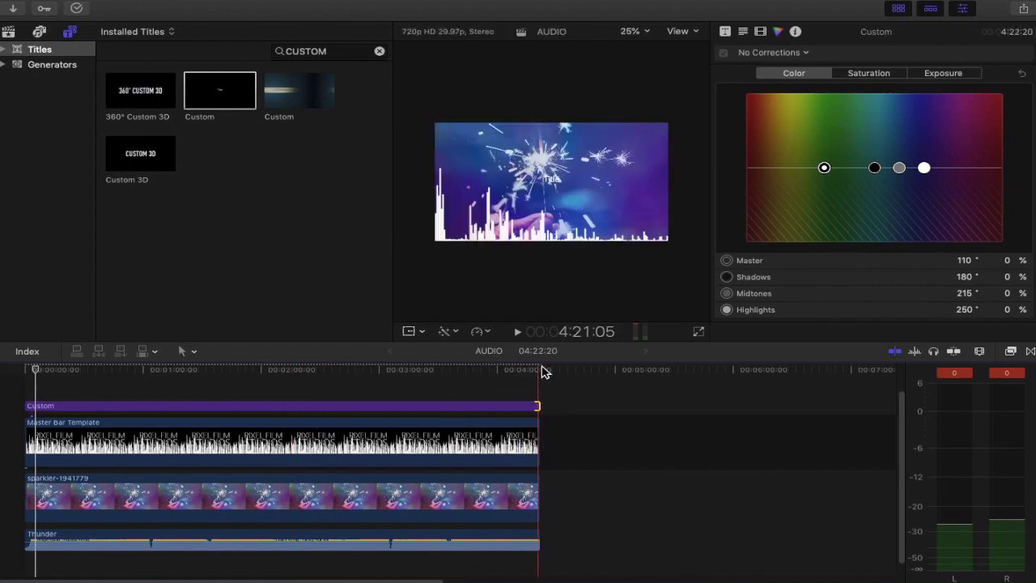
Step: Trim the end of the Custom title clip so it lines up exactly with the end of the song
{"action": "key", "text": "super+equal"}
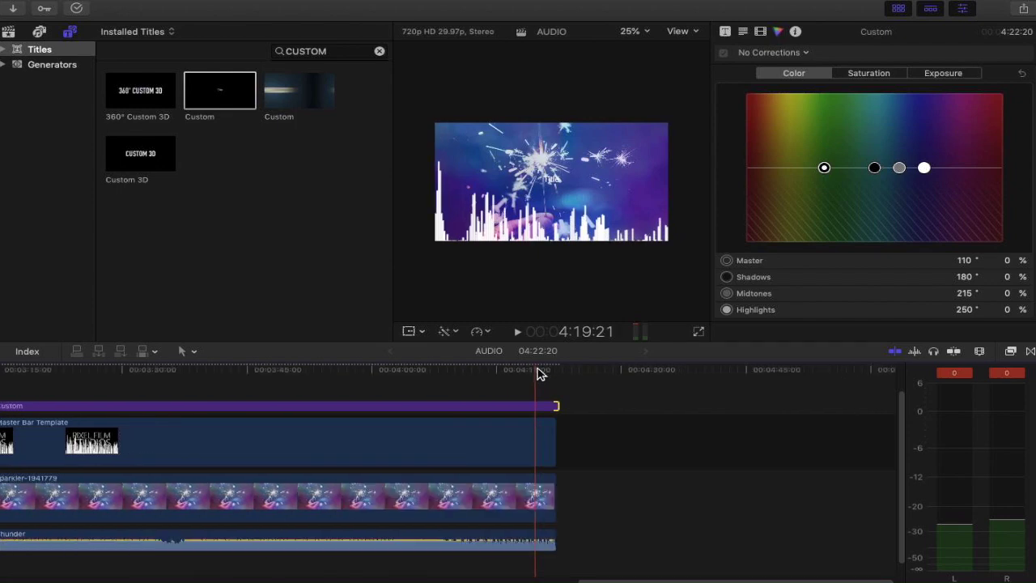
{"action": "key", "text": "super+equal"}
{"action": "key", "text": "super+equal"}
{"action": "key", "text": "super+equal"}
{"action": "key", "text": "super+equal"}
{"action": "scroll", "coordinate": [550, 375], "scroll_direction": "right", "scroll_amount": 5}
{"action": "left_click_drag", "start_coordinate": [669, 407], "coordinate": [573, 407]}
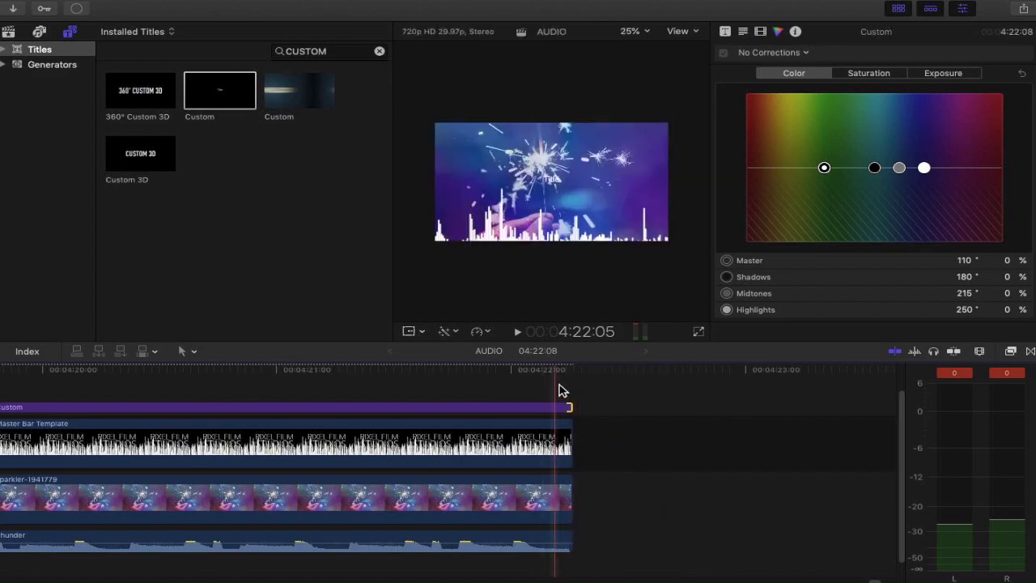
{"action": "key", "text": "super+equal"}
{"action": "key", "text": "super+equal"}
{"action": "key", "text": "super+equal"}
{"action": "key", "text": "super+equal"}
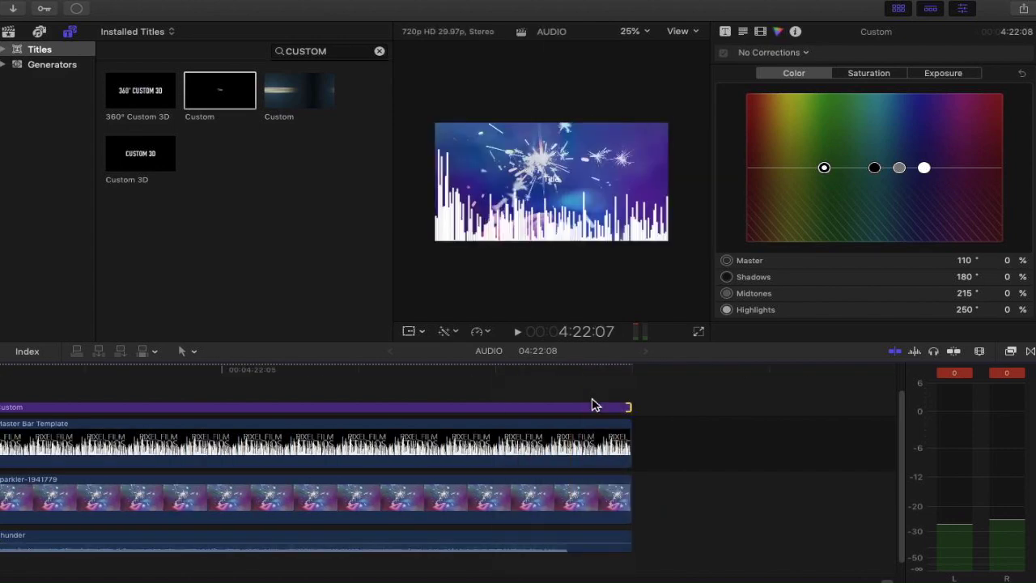
Step: Set the Custom title's text to ANTHONY MUSIC in all-caps Arial Black, size 168, with -2.8% tracking
{"action": "key", "text": "super+minus"}
{"action": "key", "text": "super+minus"}
{"action": "key", "text": "super+minus"}
{"action": "key", "text": "super+minus"}
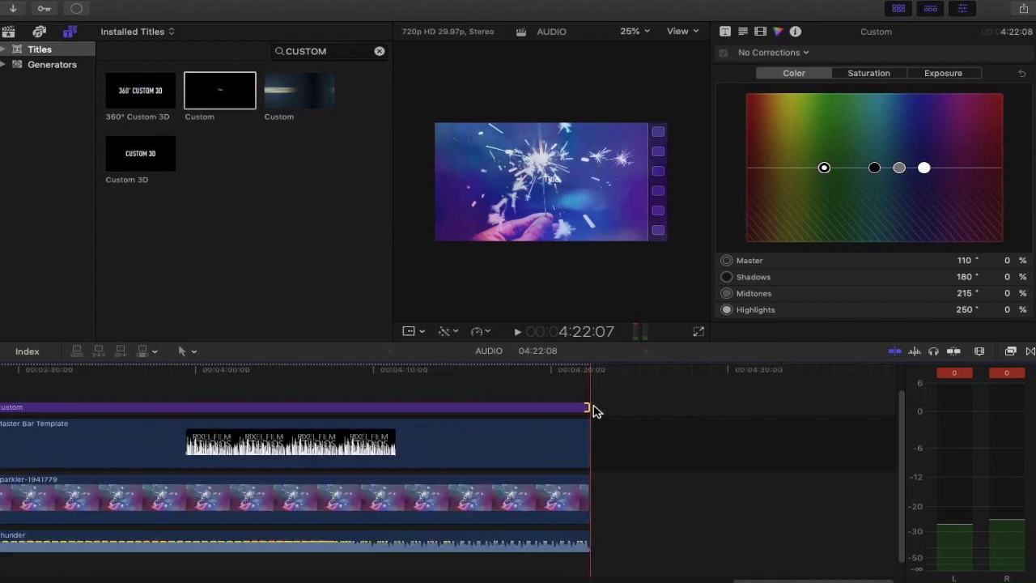
{"action": "key", "text": "super+minus"}
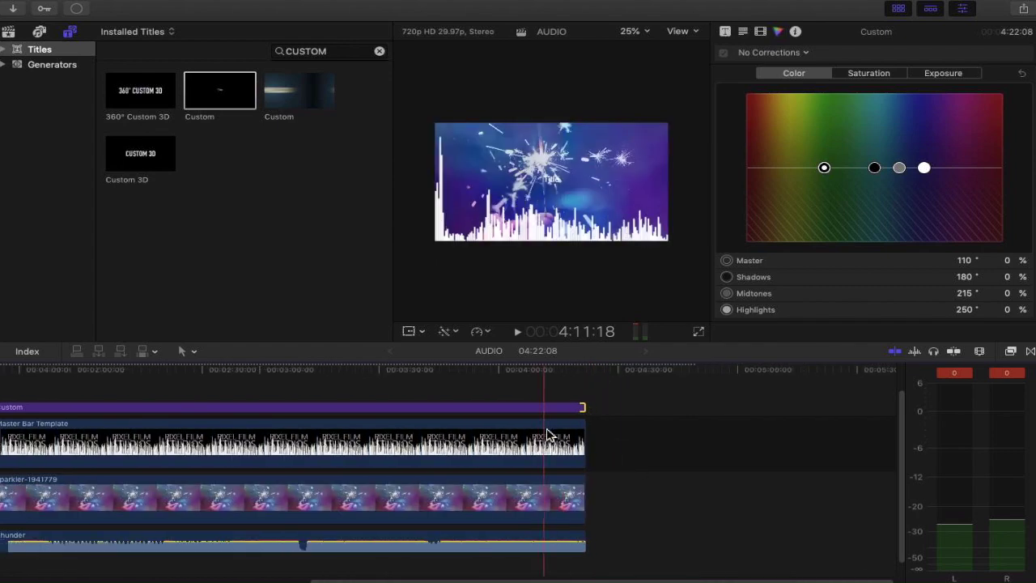
{"action": "key", "text": "super+minus"}
{"action": "key", "text": "super+minus"}
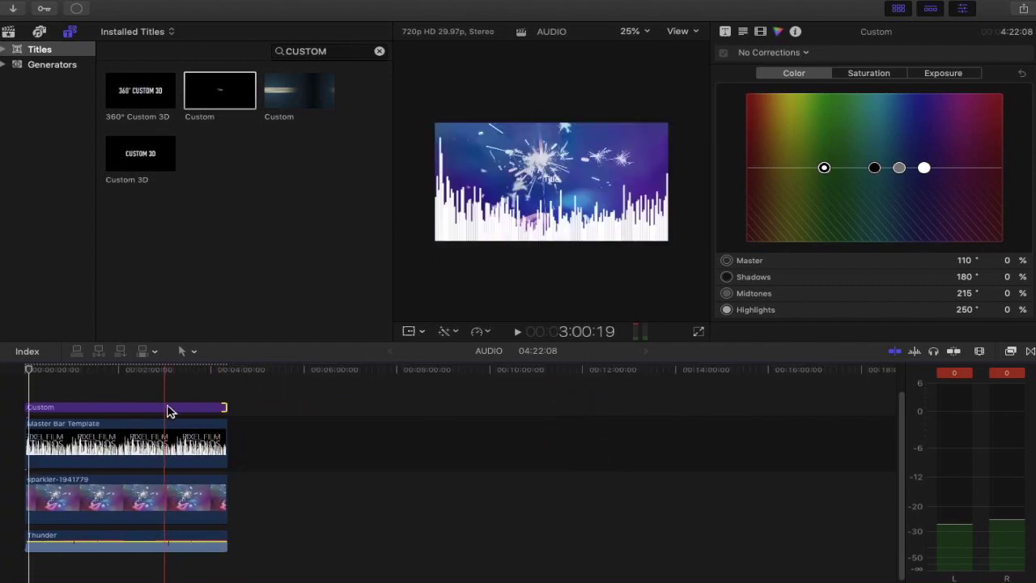
{"action": "left_click", "coordinate": [170, 411]}
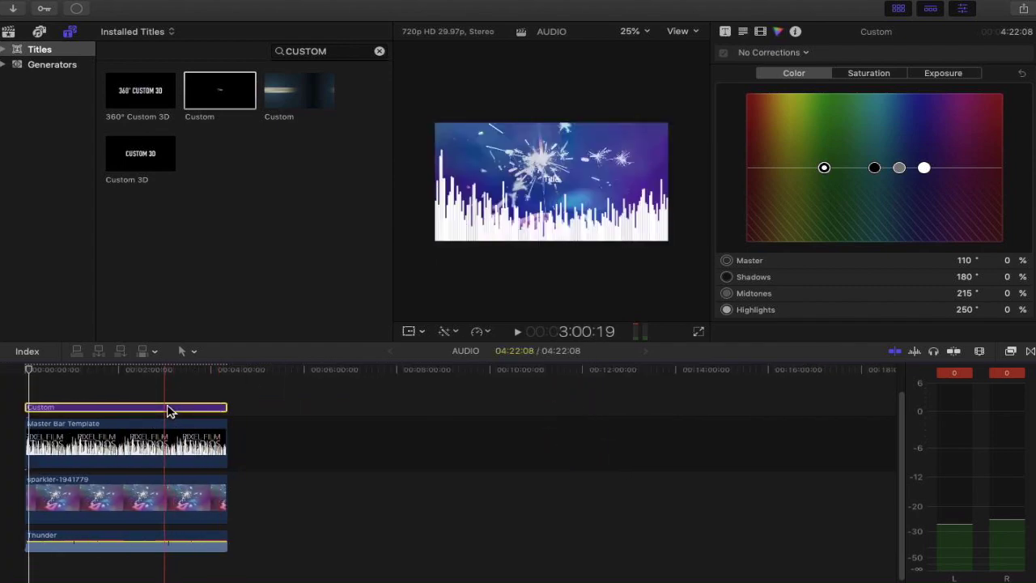
{"action": "left_click", "coordinate": [727, 32]}
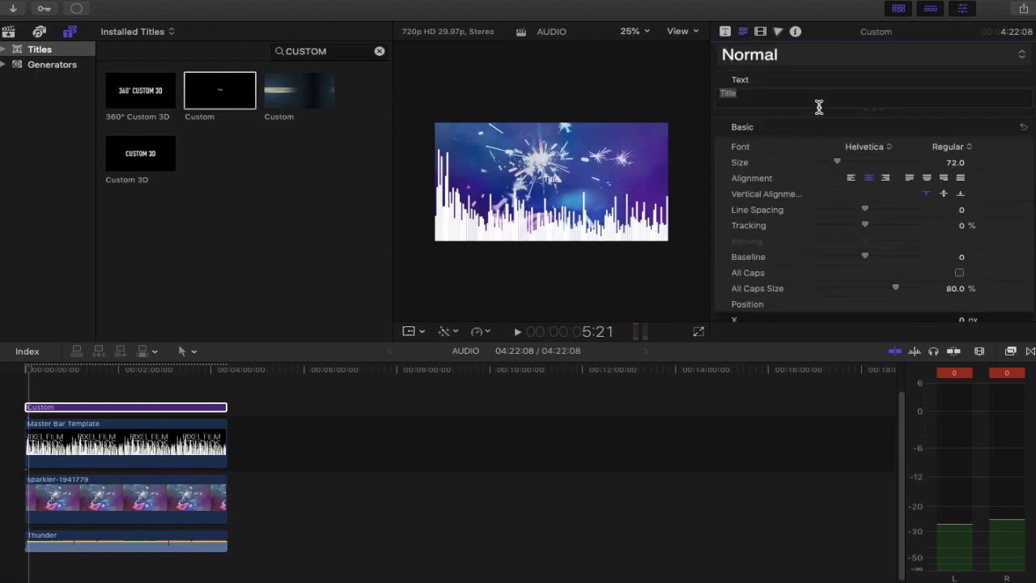
{"action": "left_click_drag", "start_coordinate": [759, 101], "coordinate": [682, 93]}
{"action": "key", "text": "BackSpace"}
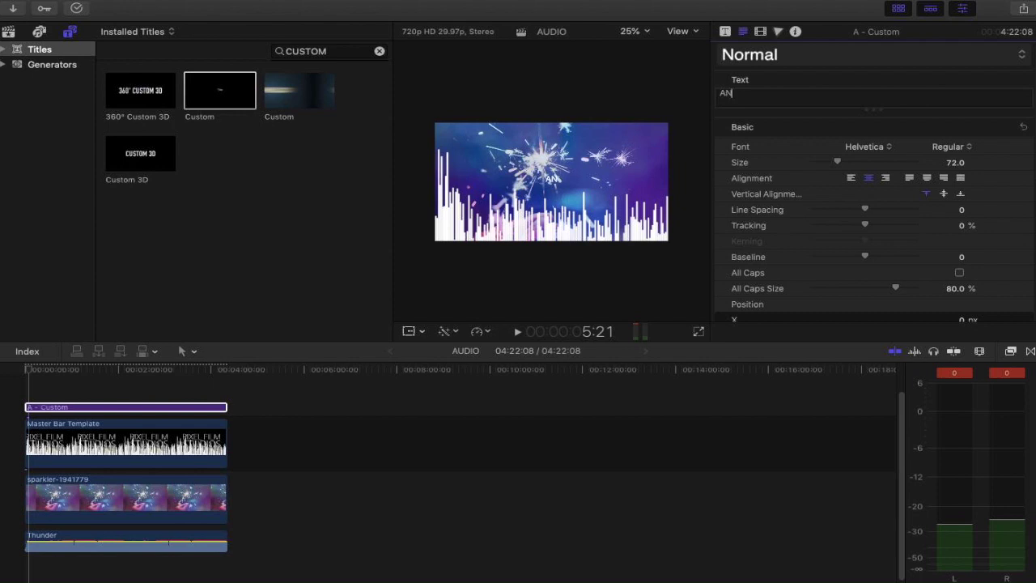
{"action": "type", "text": "ANTHONY MUSIC"}
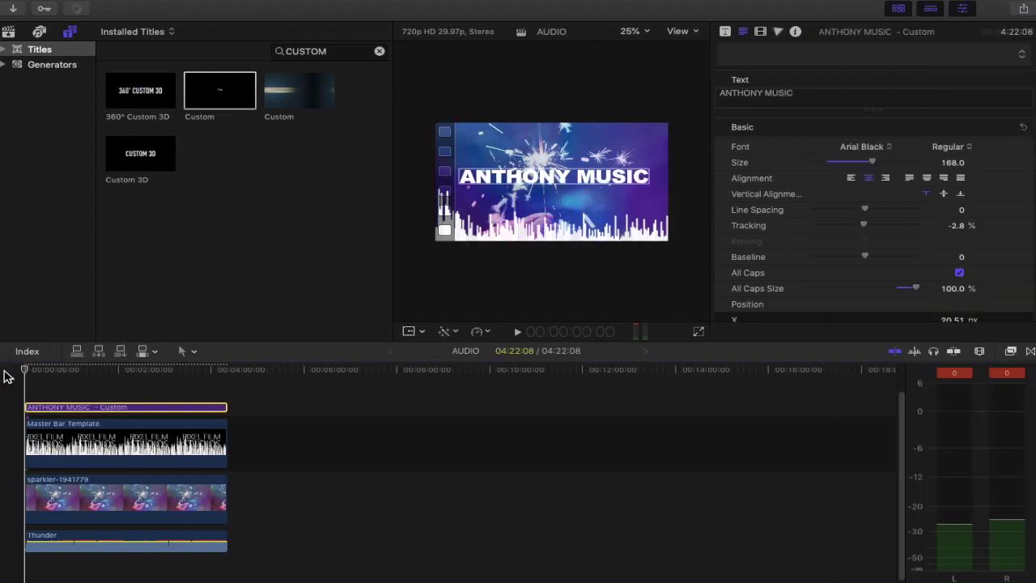
Step: Preview the song's opening, and set the Master Bar Template's Bar Height Multiplier to 1.66 and Bar Thickness to 1.0
{"action": "key", "text": "space"}
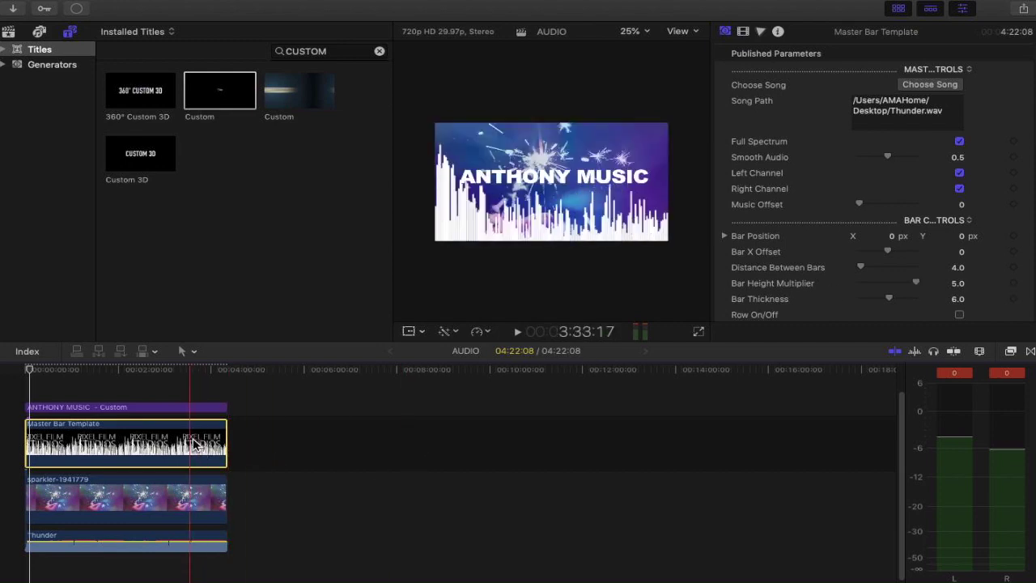
{"action": "left_click_drag", "start_coordinate": [918, 285], "coordinate": [874, 287]}
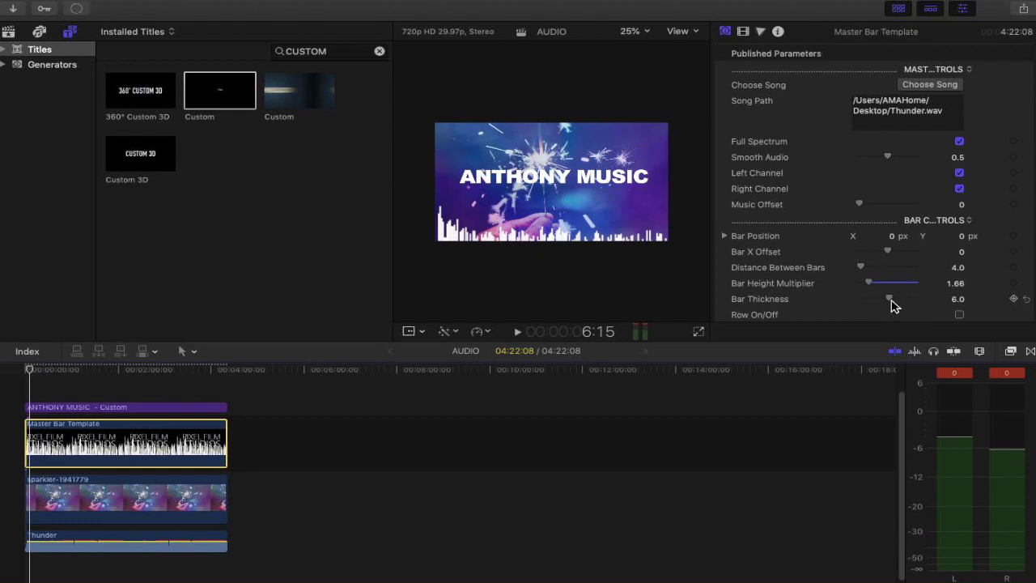
{"action": "mouse_move", "coordinate": [895, 305]}
{"action": "left_mouse_down"}
{"action": "mouse_move", "coordinate": [883, 303]}
{"action": "mouse_move", "coordinate": [893, 305]}
{"action": "left_mouse_up"}
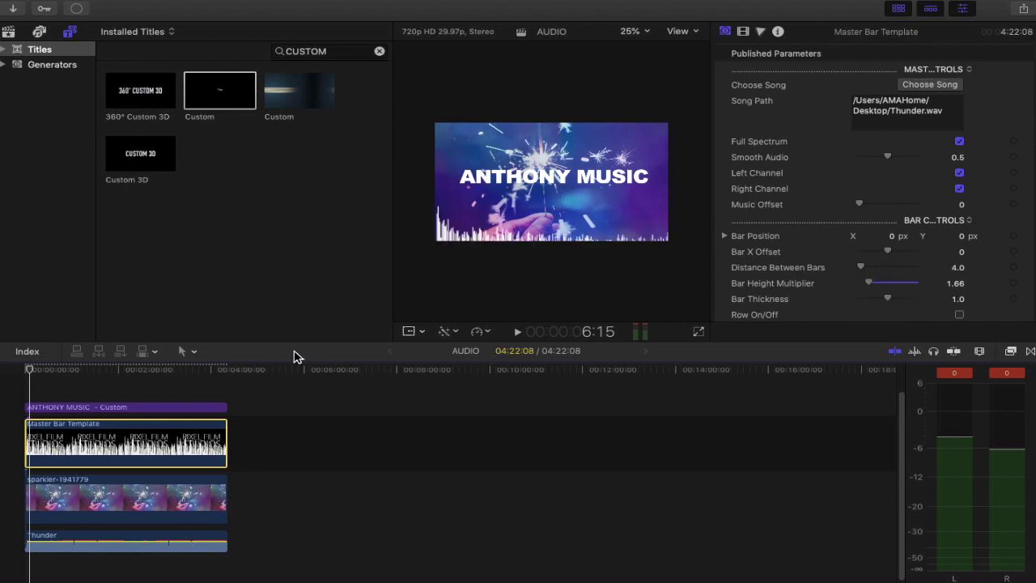
Step: Look through the Master Bar Template's parameters and set its number of Rows to 20
{"action": "scroll", "coordinate": [831, 277], "scroll_direction": "down", "scroll_amount": 3}
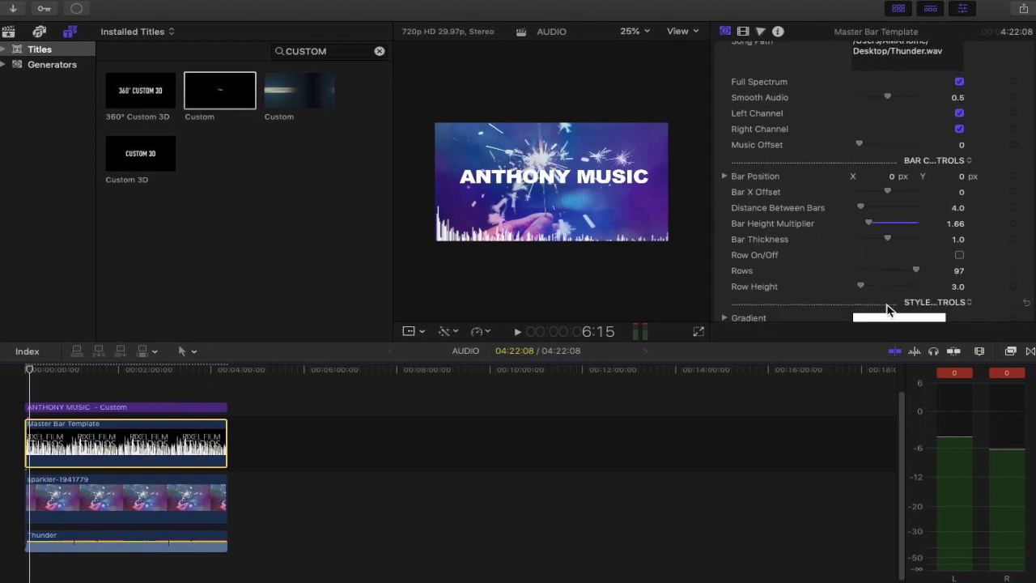
{"action": "scroll", "coordinate": [882, 308], "scroll_direction": "down", "scroll_amount": 5}
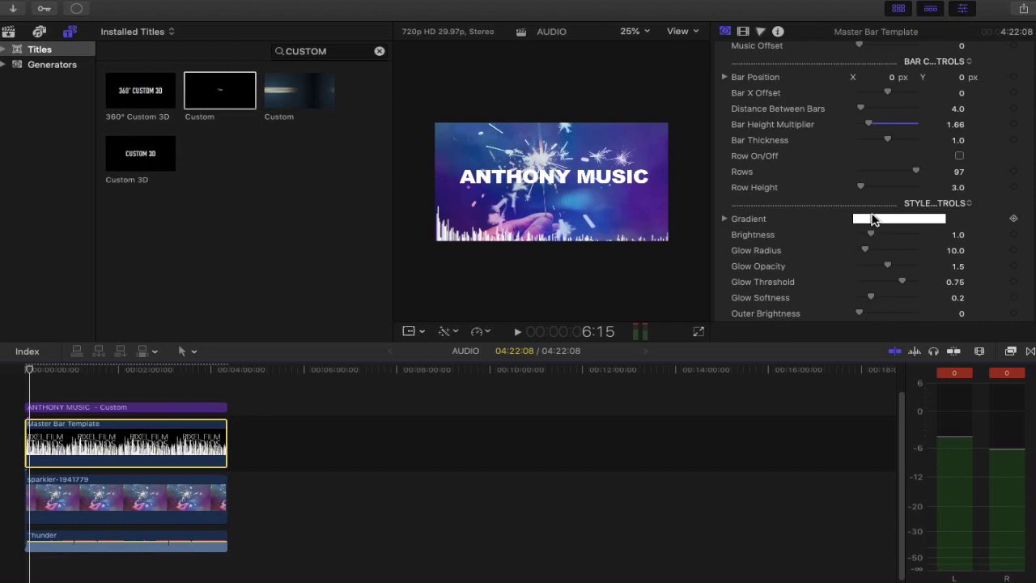
{"action": "scroll", "coordinate": [878, 276], "scroll_direction": "down", "scroll_amount": 7}
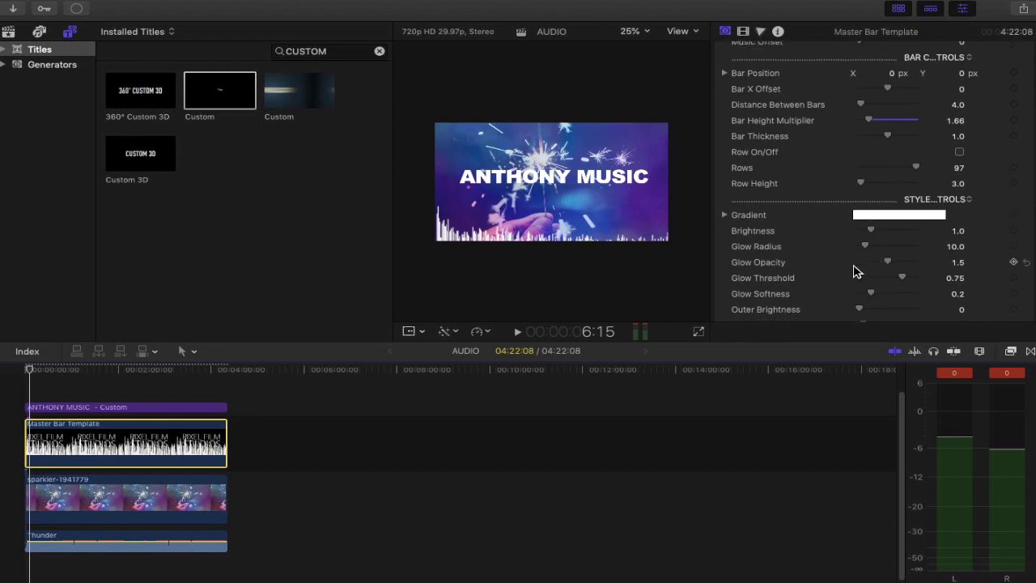
{"action": "scroll", "coordinate": [857, 271], "scroll_direction": "down", "scroll_amount": 1}
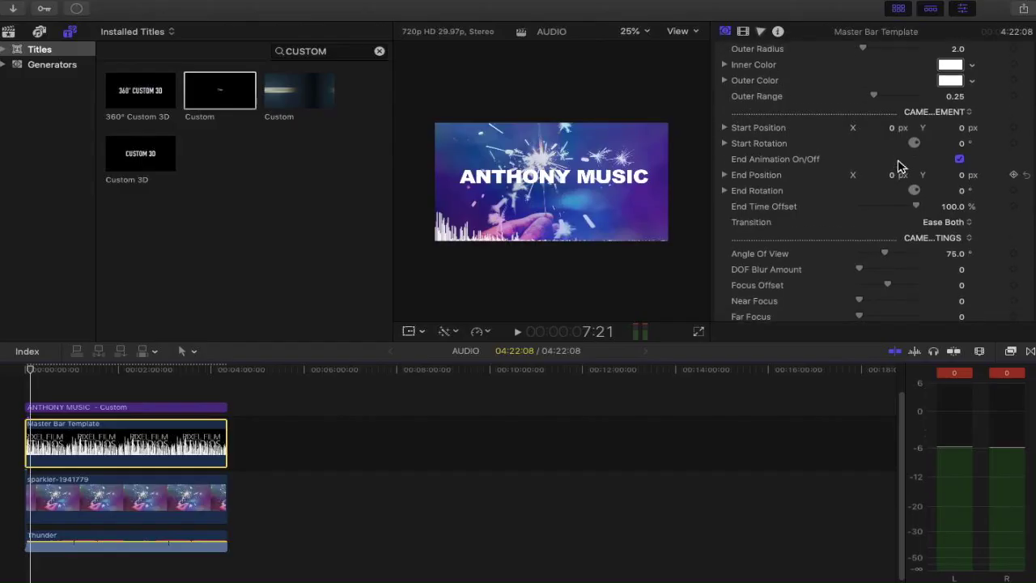
{"action": "scroll", "coordinate": [899, 167], "scroll_direction": "up", "scroll_amount": 10}
{"action": "scroll", "coordinate": [900, 167], "scroll_direction": "up", "scroll_amount": 5}
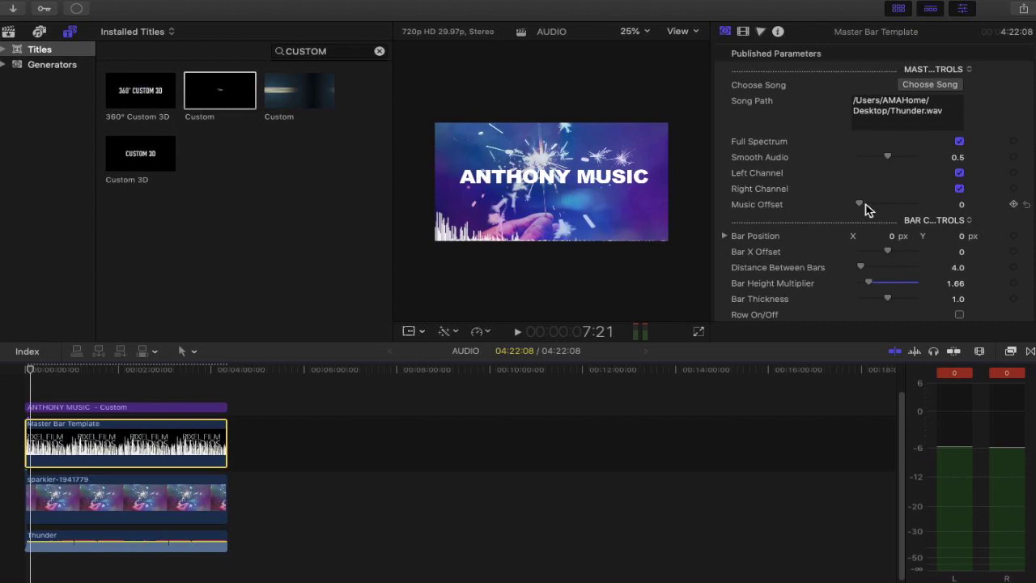
{"action": "scroll", "coordinate": [866, 209], "scroll_direction": "down", "scroll_amount": 4}
{"action": "mouse_move", "coordinate": [917, 240]}
{"action": "left_mouse_down"}
{"action": "mouse_move", "coordinate": [882, 242]}
{"action": "mouse_move", "coordinate": [930, 244]}
{"action": "left_mouse_up"}
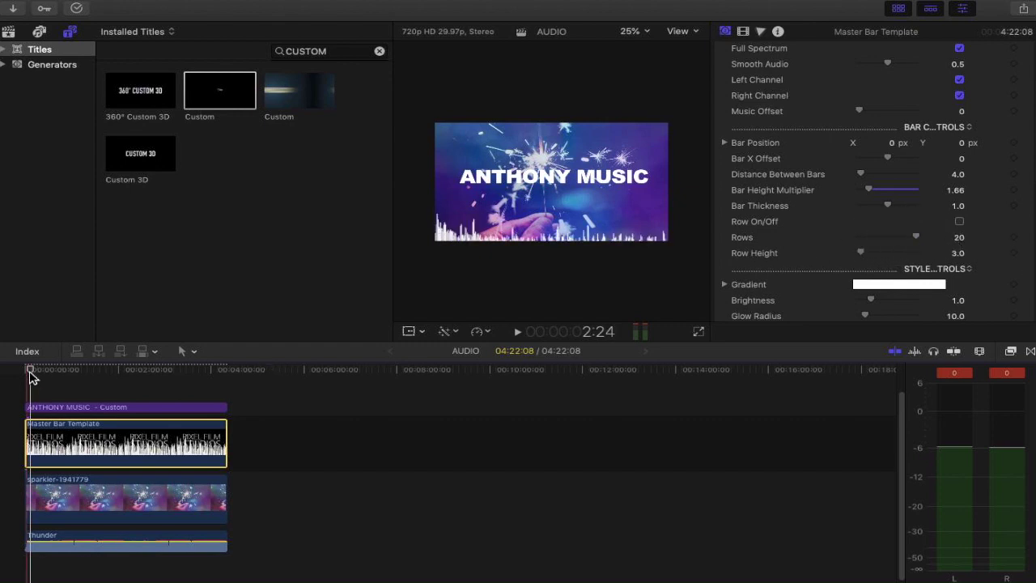
Step: Play the visualizer from the start of the timeline to check the bars against the song
{"action": "left_click_drag", "start_coordinate": [30, 377], "coordinate": [2, 370]}
{"action": "key", "text": "space"}
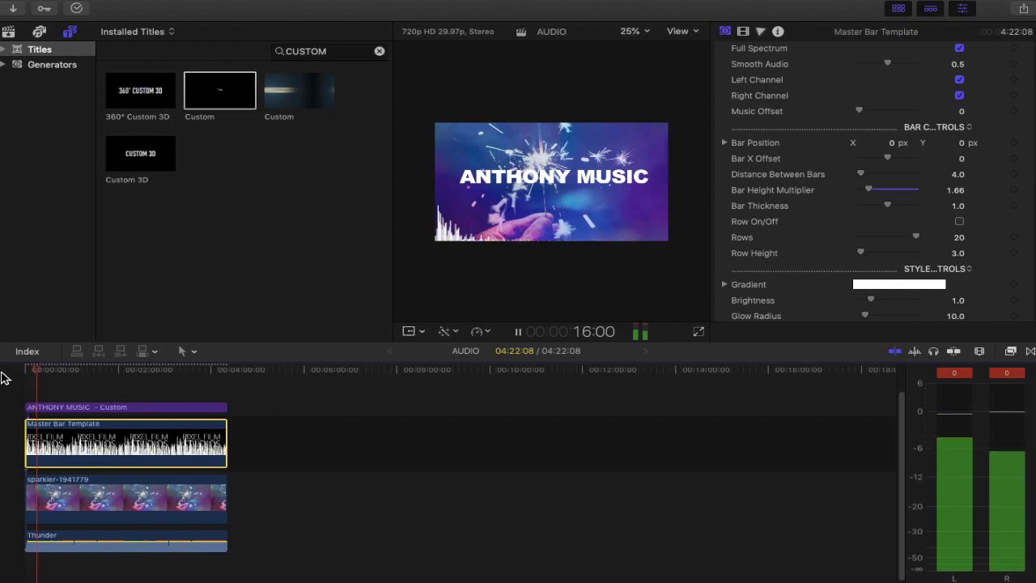
{"action": "key", "text": "space"}
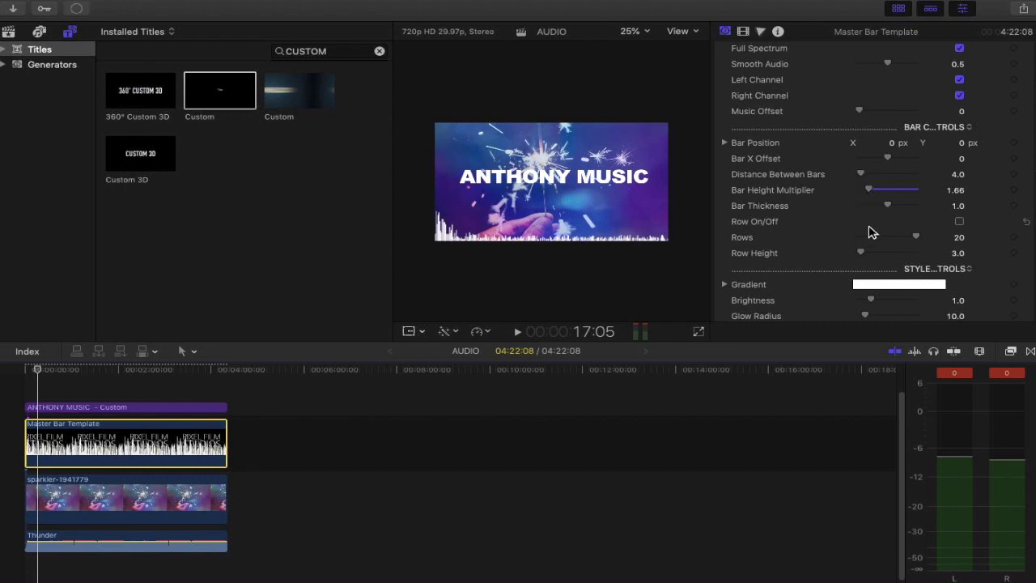
Step: Review the Master Bar Template's style and camera settings and move the playhead to about 2:56
{"action": "scroll", "coordinate": [871, 232], "scroll_direction": "down", "scroll_amount": 10}
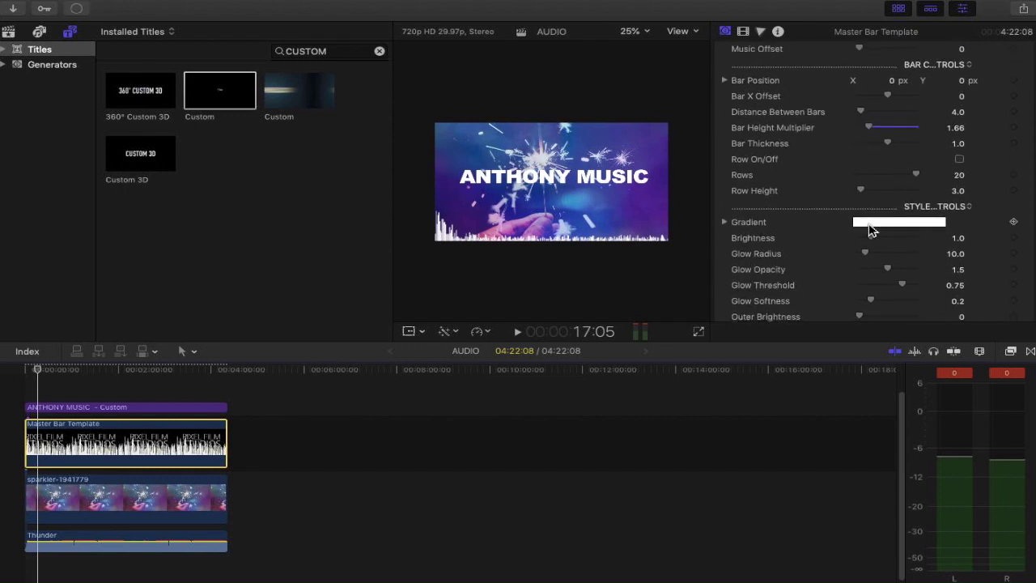
{"action": "scroll", "coordinate": [871, 233], "scroll_direction": "down", "scroll_amount": 7}
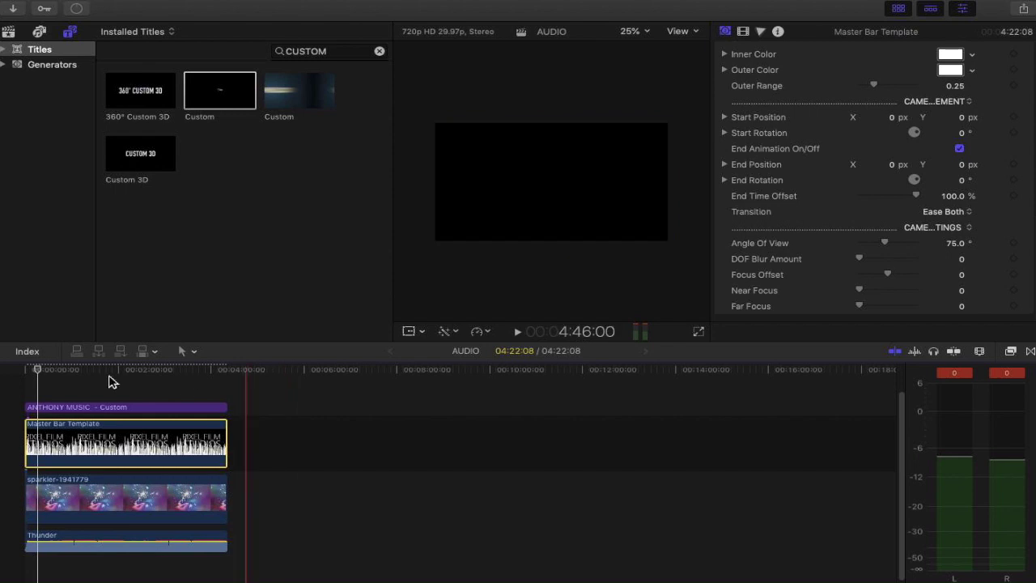
{"action": "left_click_drag", "start_coordinate": [40, 378], "coordinate": [167, 377]}
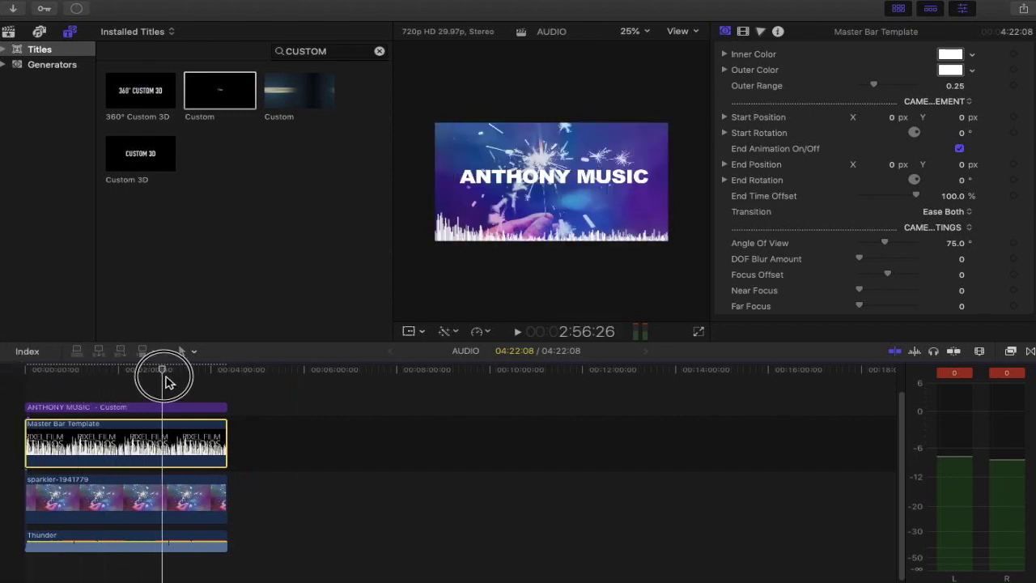